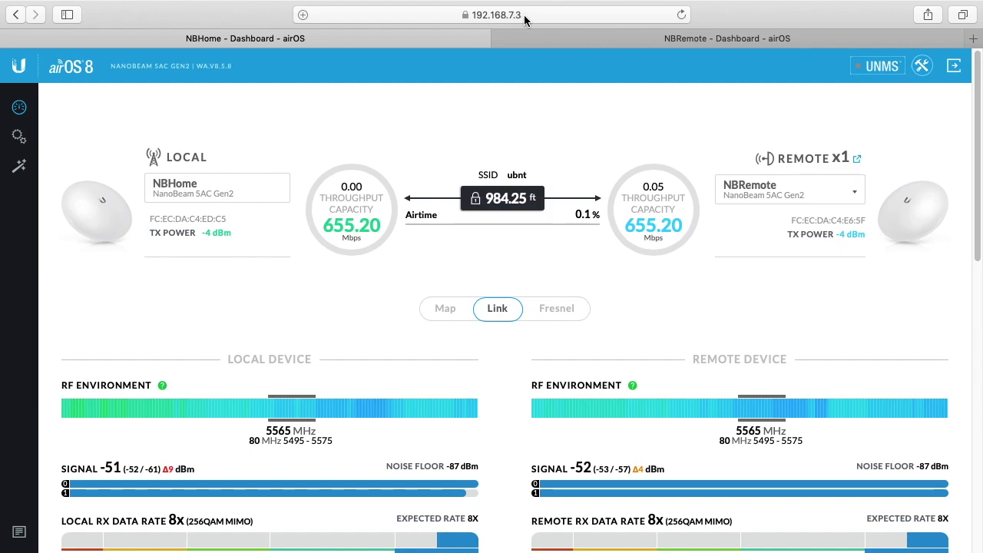
# - Switch between the NBHome and NBRemote dashboards, ending on NBRemote's 647.40/655.20 Mbps link view
pyautogui.click(541, 37)
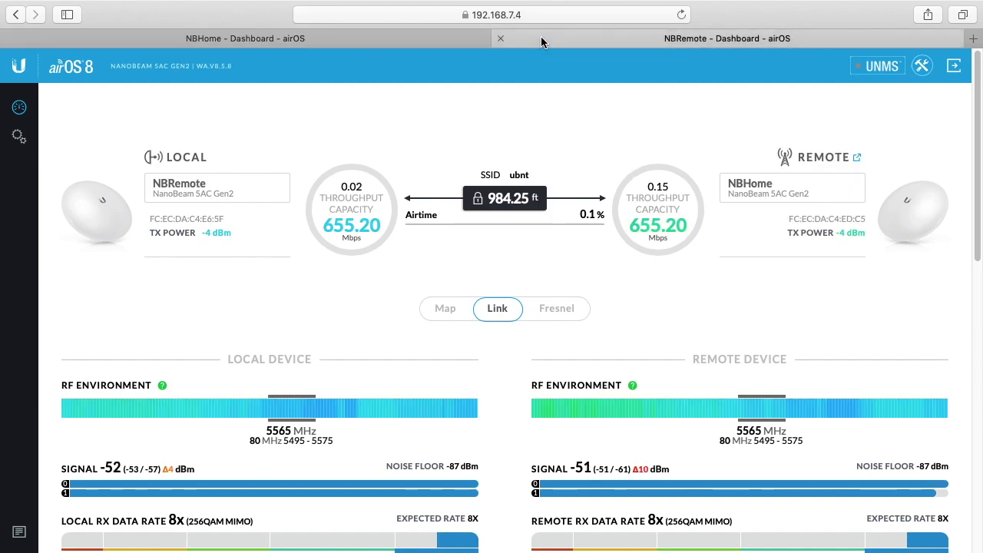
pyautogui.click(457, 35)
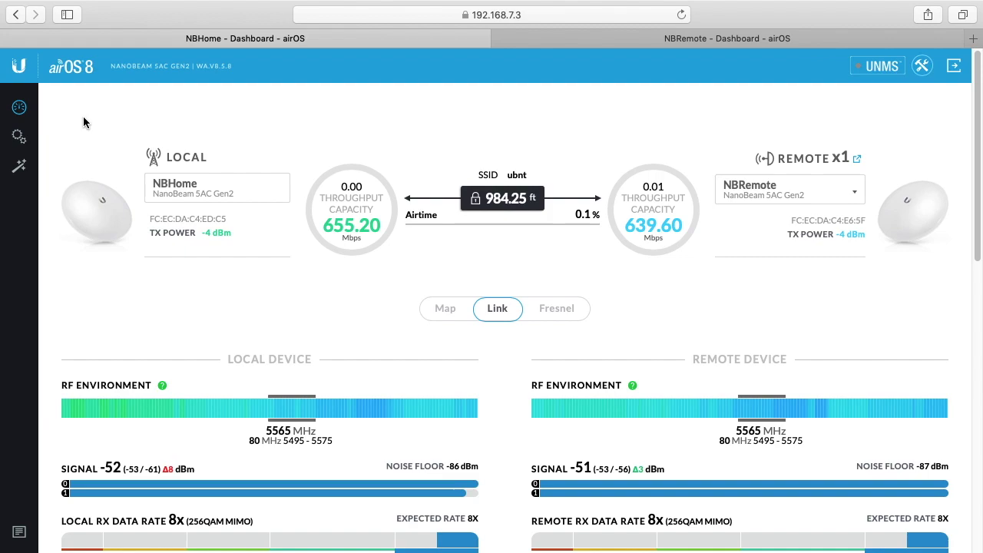
pyautogui.click(817, 33)
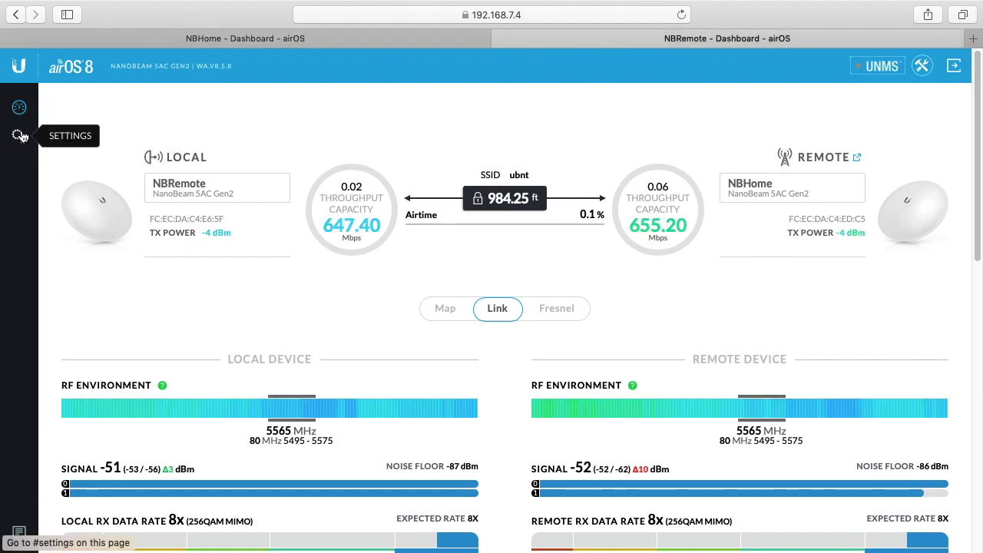
# - Return to NBHome's dashboard and scroll through its charts and device details, then back up
pyautogui.click(191, 38)
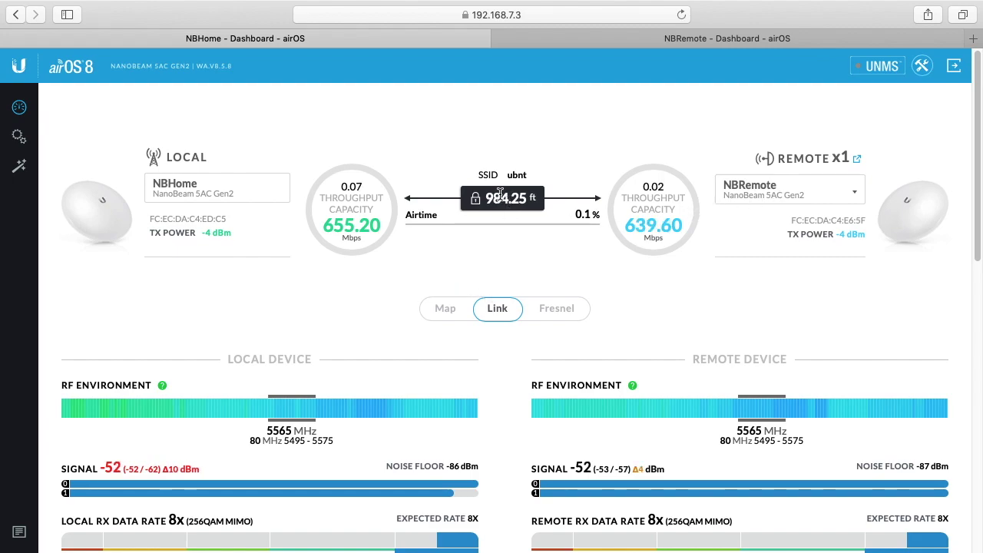
pyautogui.scroll(-5, 481, 270)
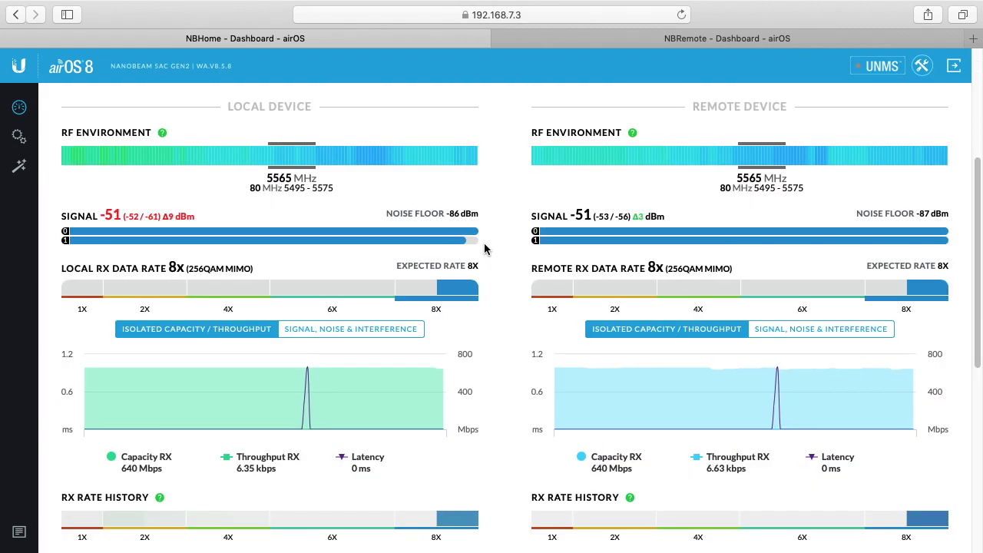
pyautogui.scroll(-1, 503, 216)
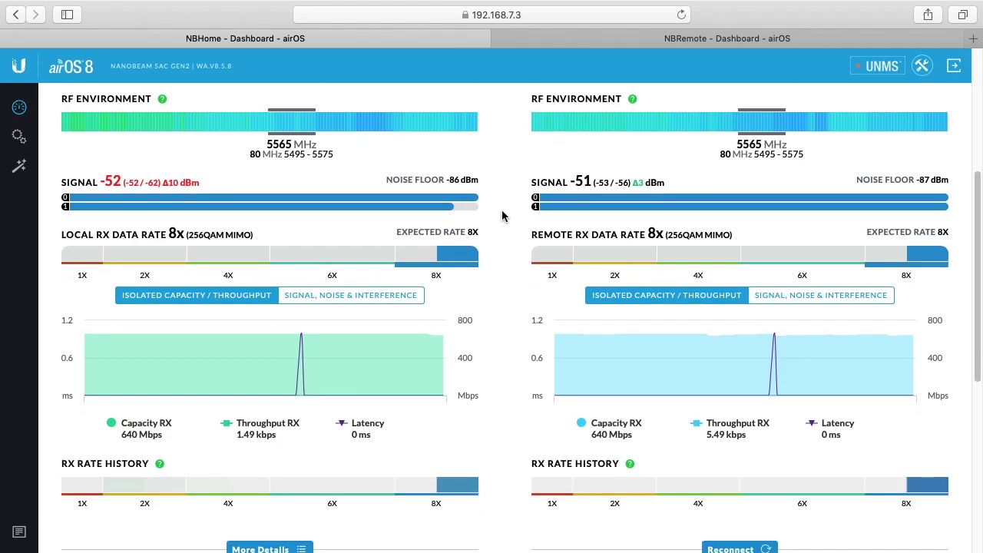
pyautogui.scroll(-8, 503, 216)
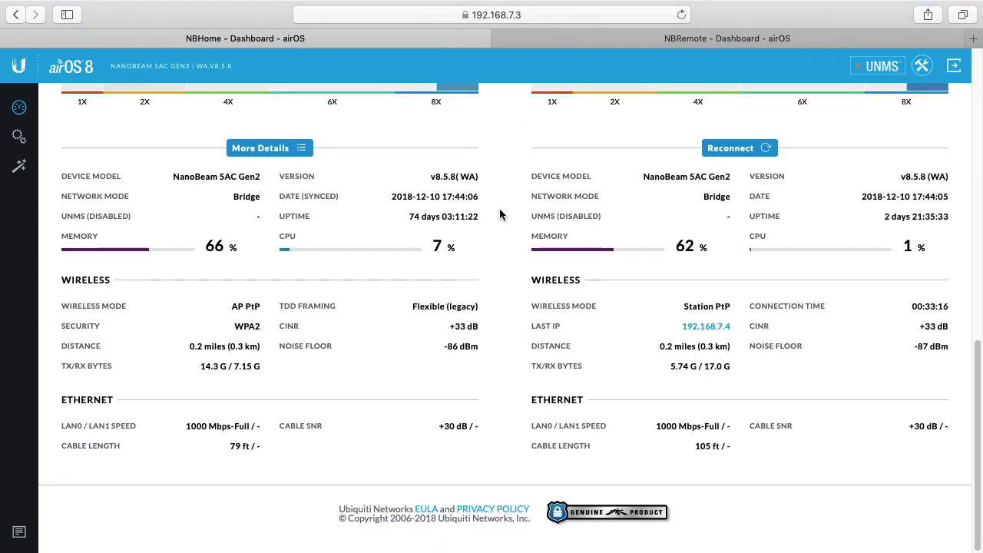
pyautogui.scroll(10, 524, 193)
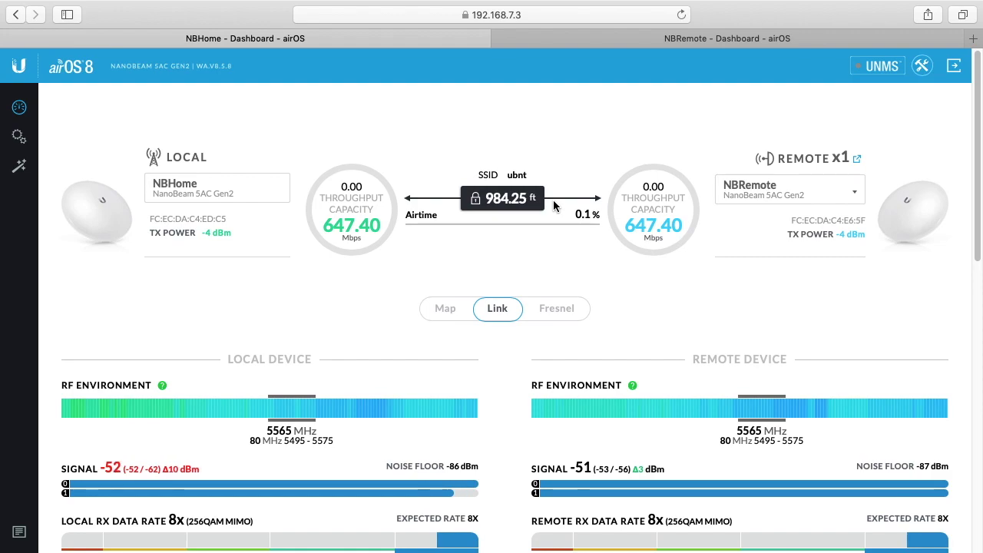
# - In airMagic, preview the 10 MHz and 20 MHz channel widths, returning to 80 MHz each time
pyautogui.click(19, 165)
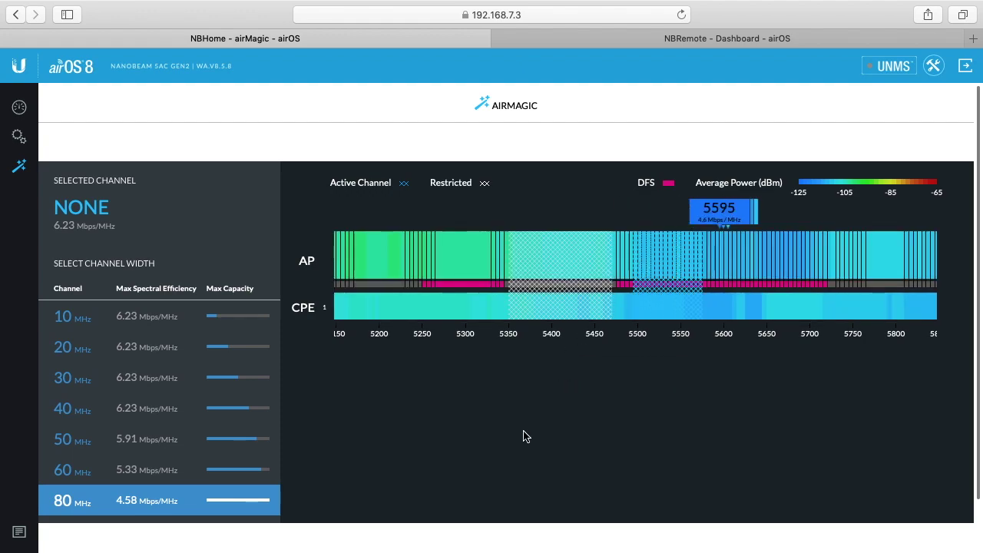
pyautogui.click(83, 321)
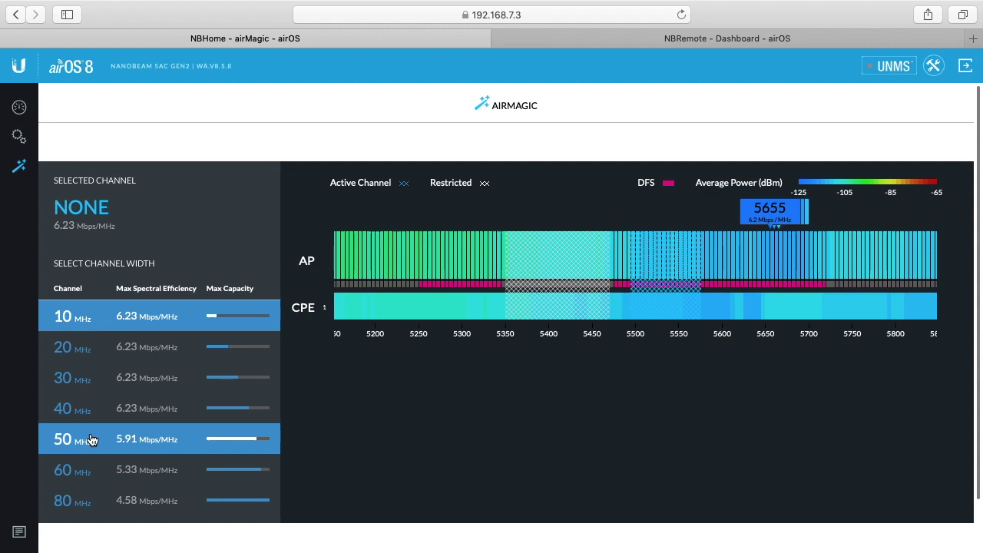
pyautogui.doubleClick(89, 491)
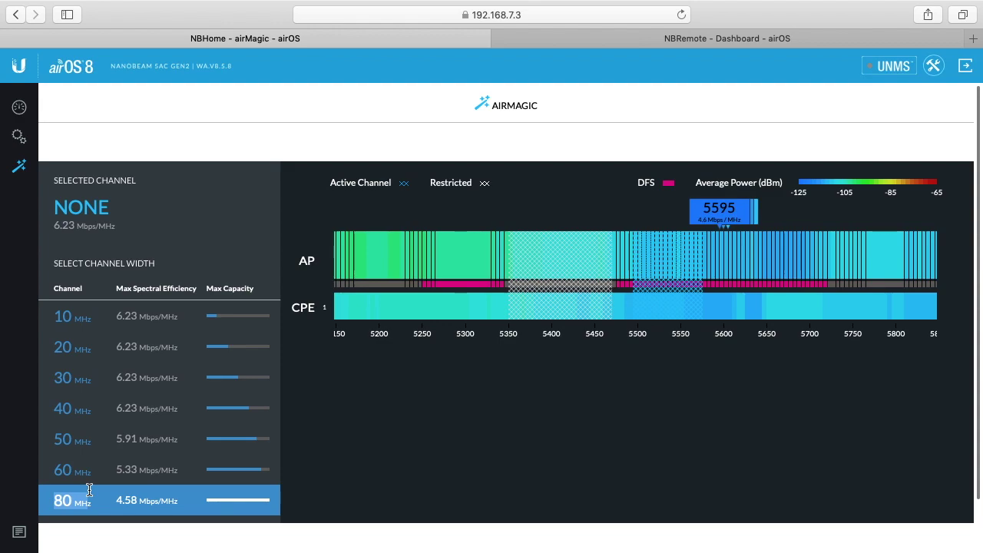
pyautogui.click(106, 345)
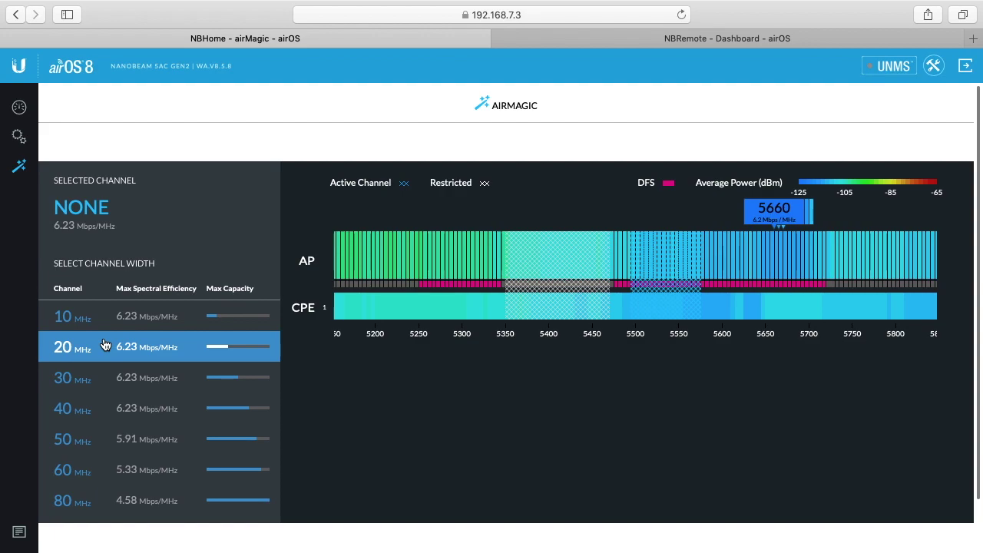
pyautogui.click(99, 494)
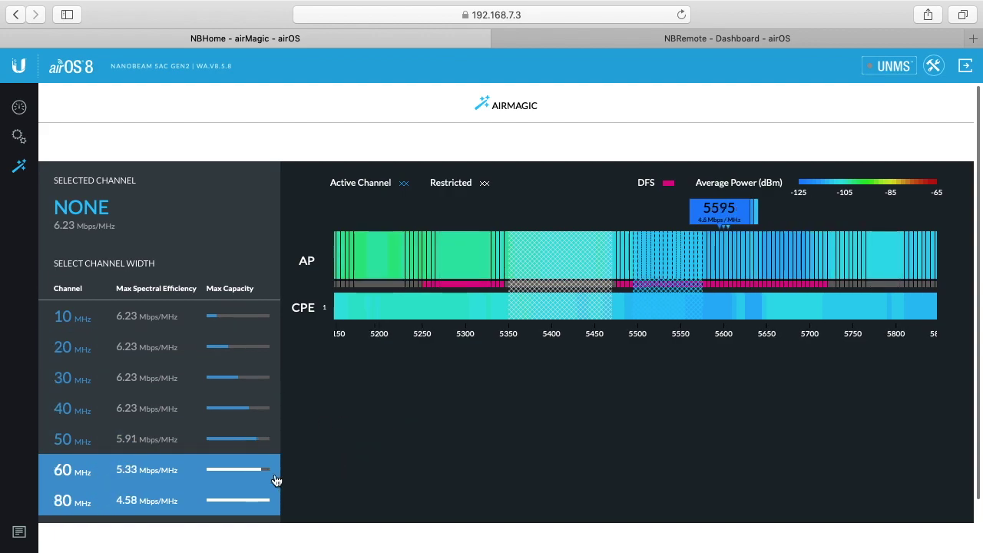
# - Revert the airMagic channel-width changes and bring up NBHome's wireless settings at 80 MHz
pyautogui.scroll(-2, 503, 330)
pyautogui.scroll(2, 502, 330)
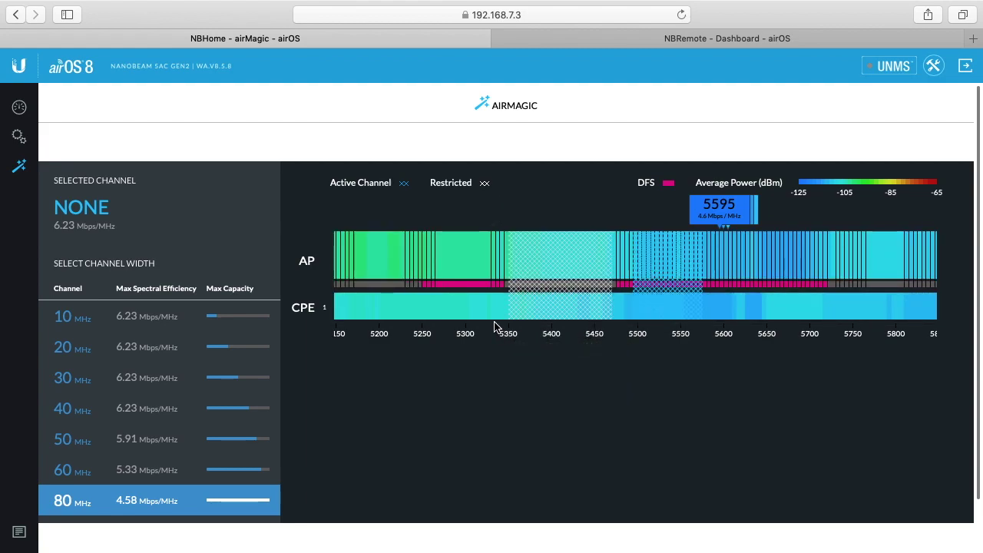
pyautogui.scroll(-2, 539, 412)
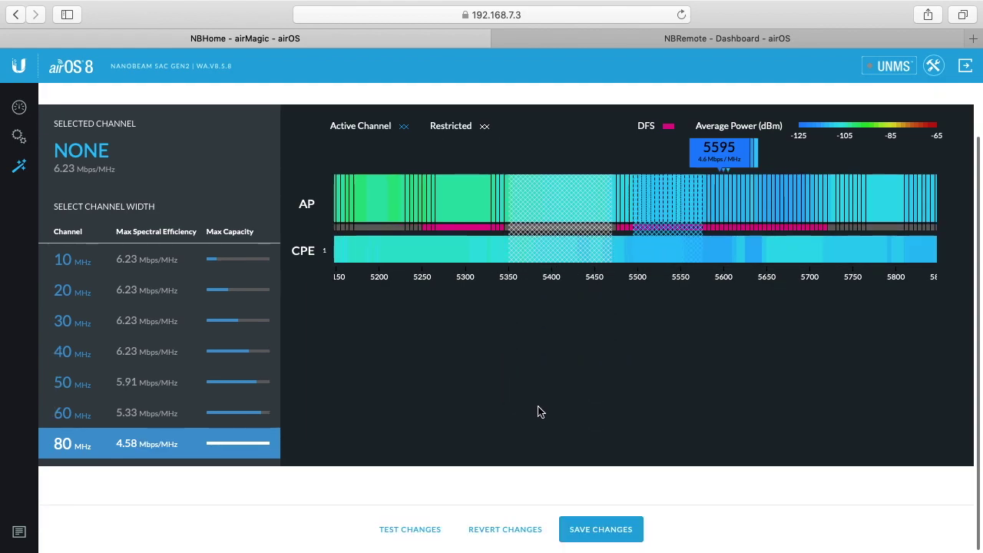
pyautogui.click(492, 533)
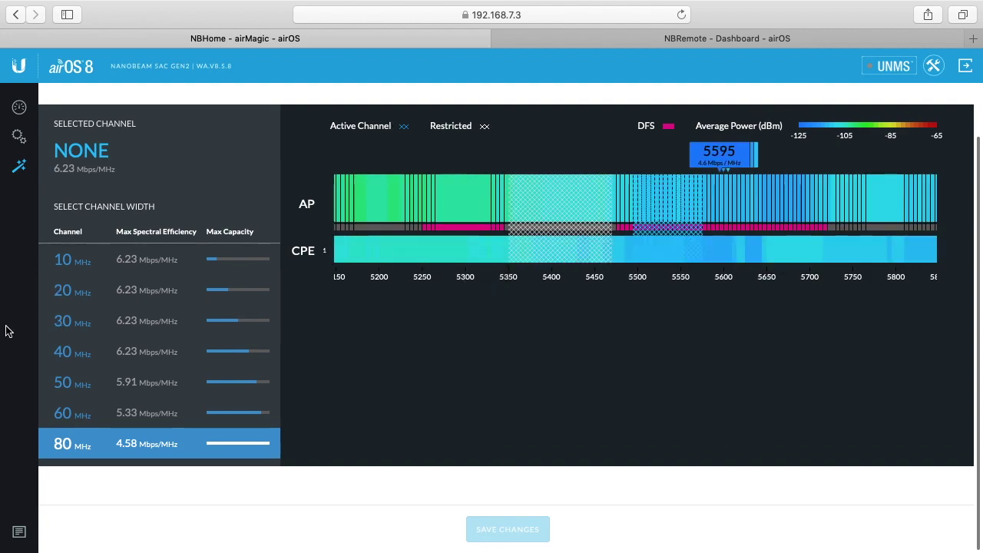
pyautogui.click(19, 137)
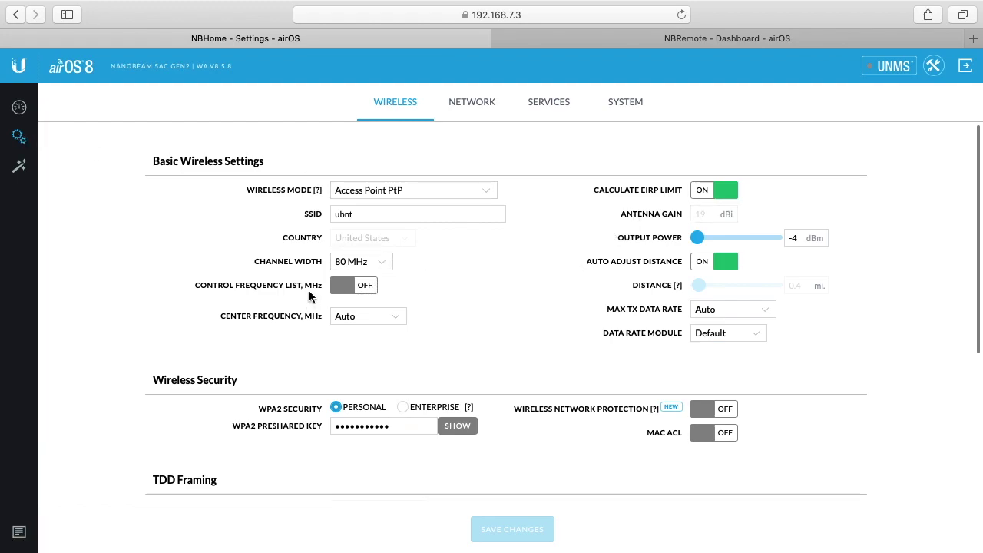
pyautogui.click(377, 320)
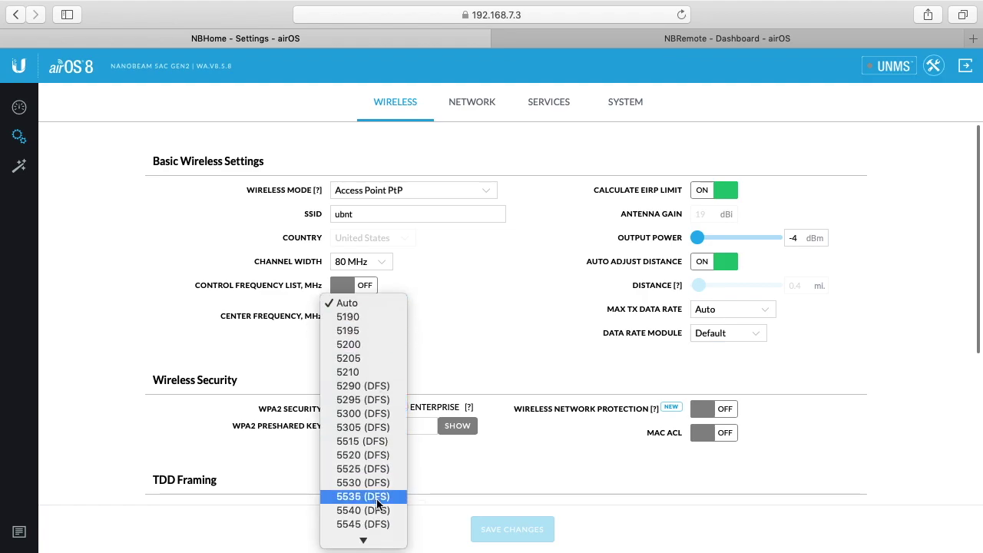
pyautogui.click(436, 323)
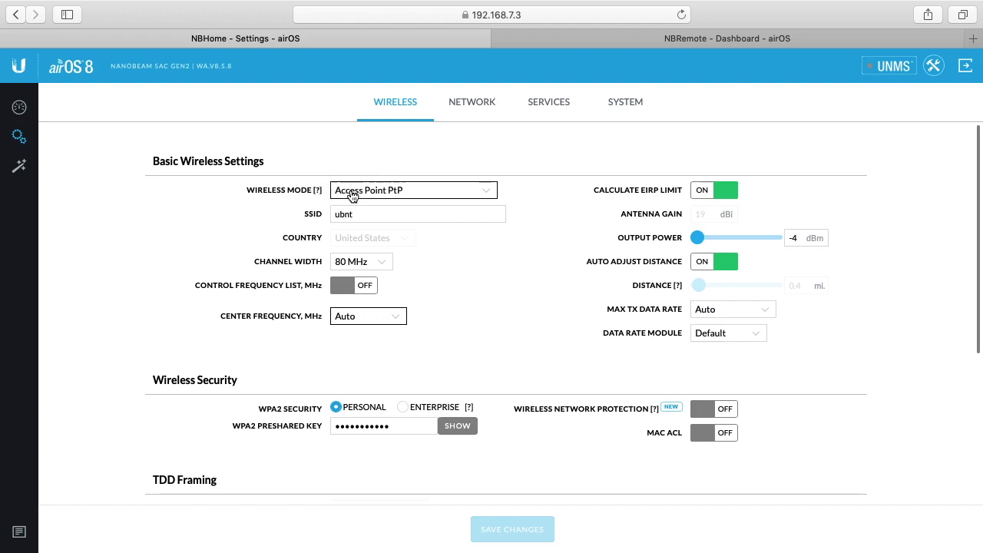
# - Bring up NBRemote's Station PtP wireless settings and compare them with NBHome's Access Point PtP settings
pyautogui.click(586, 38)
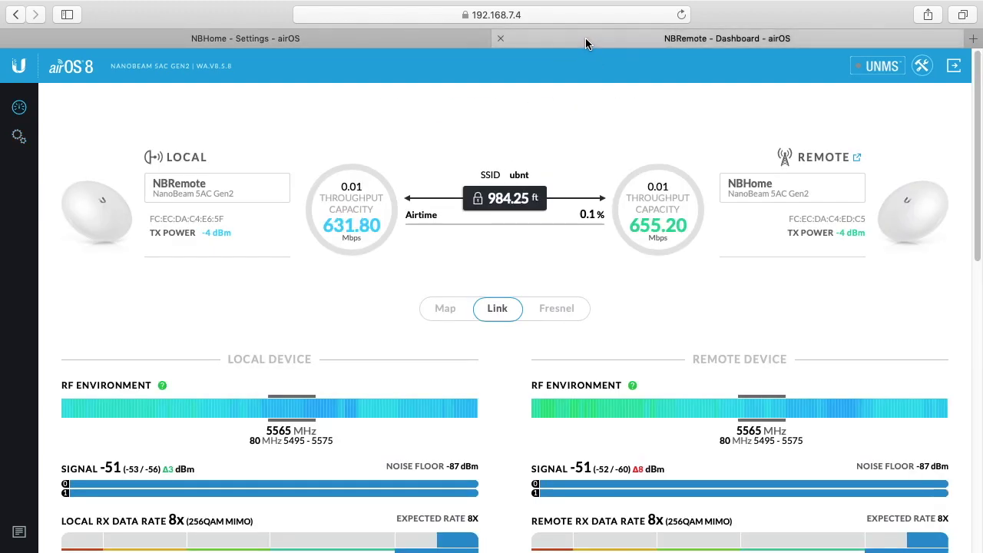
pyautogui.click(19, 136)
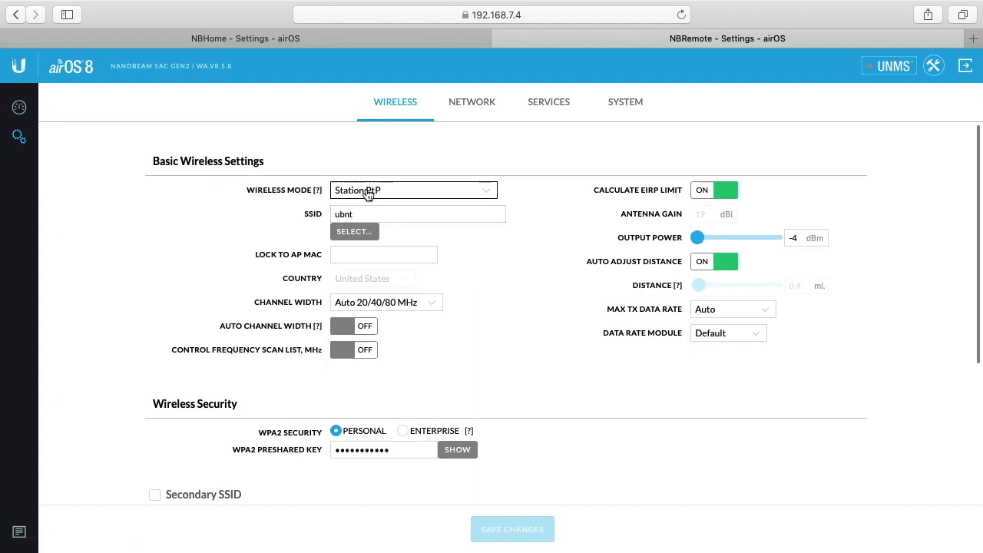
pyautogui.click(331, 33)
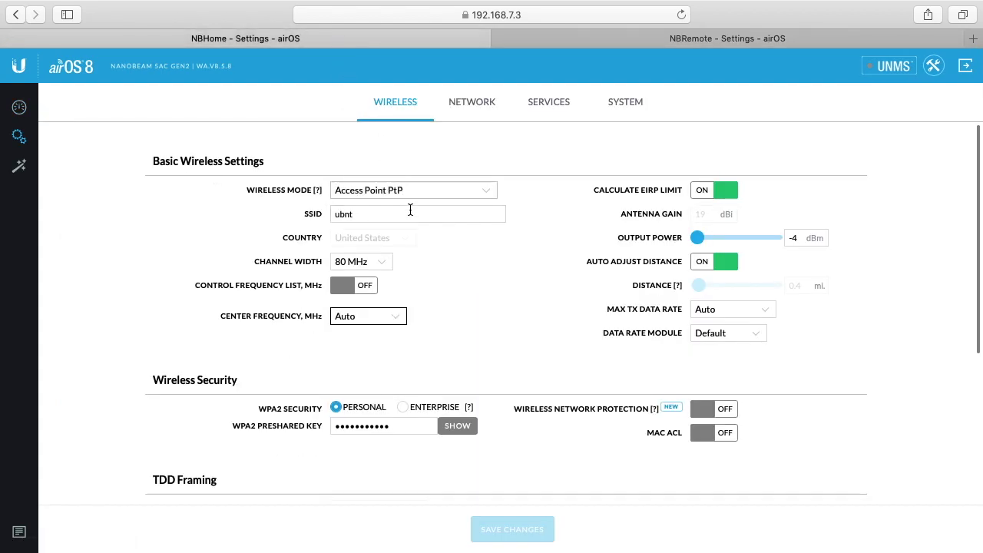
pyautogui.click(343, 220)
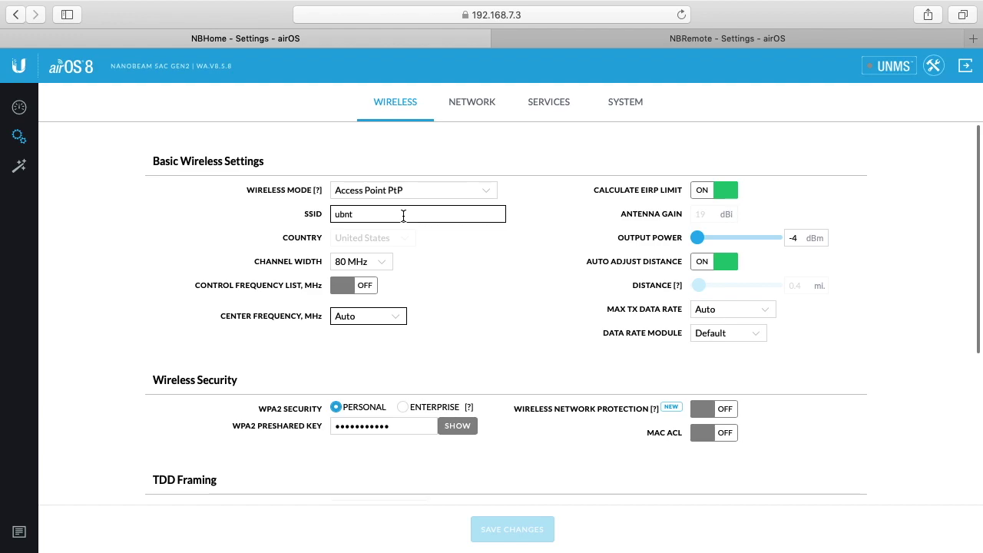
pyautogui.click(645, 15)
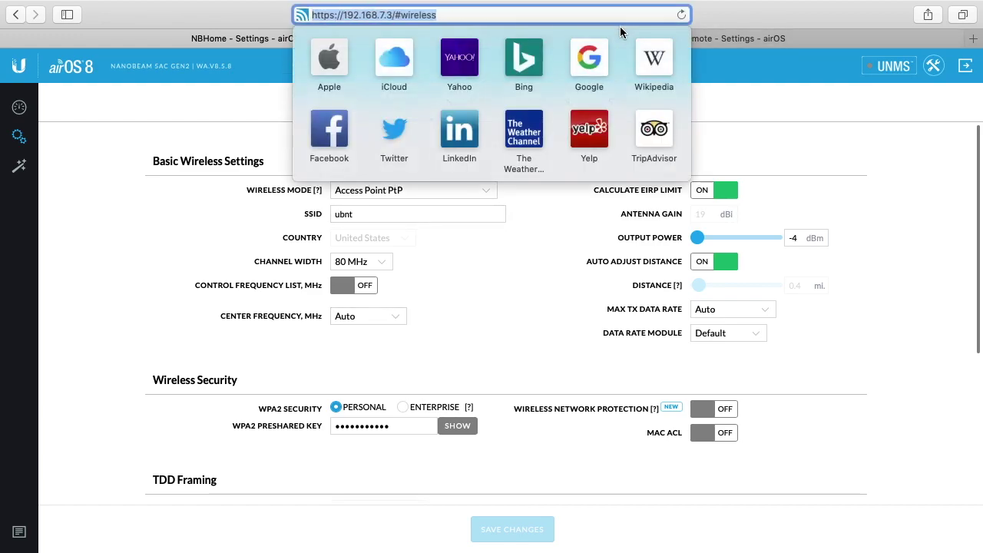
pyautogui.click(700, 39)
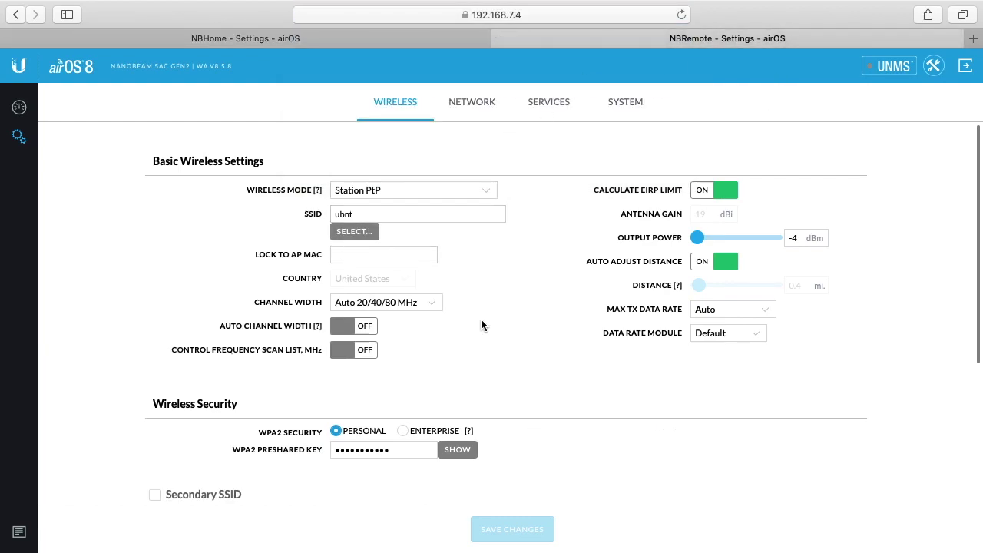
pyautogui.click(309, 32)
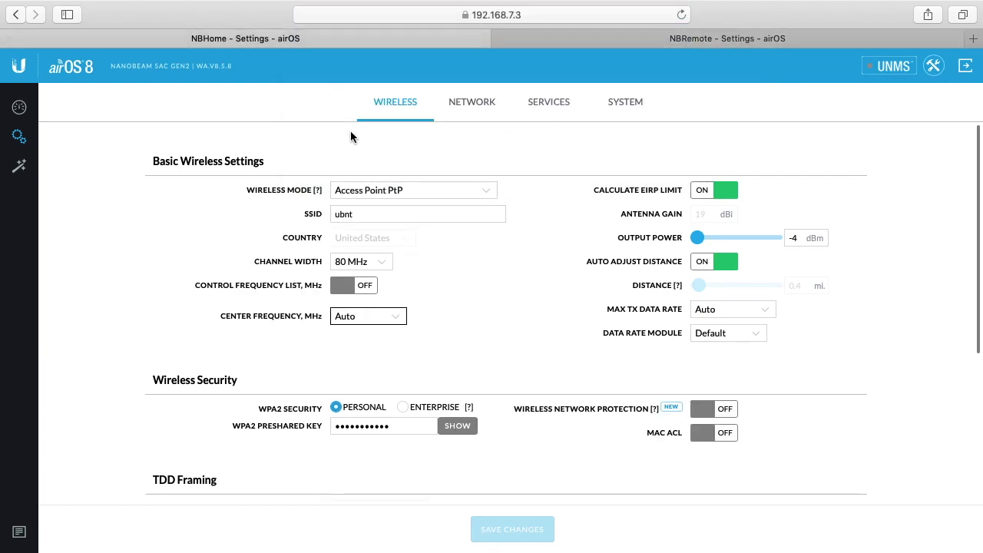
# - Keep NBHome's channel width at 80 MHz, review the control frequency list, then switch it off
pyautogui.click(371, 262)
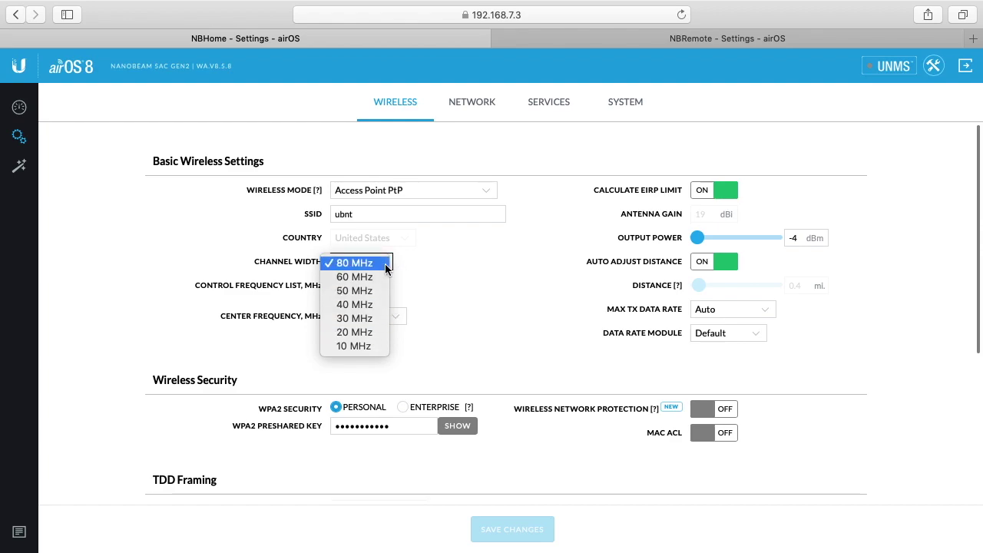
pyautogui.click(404, 266)
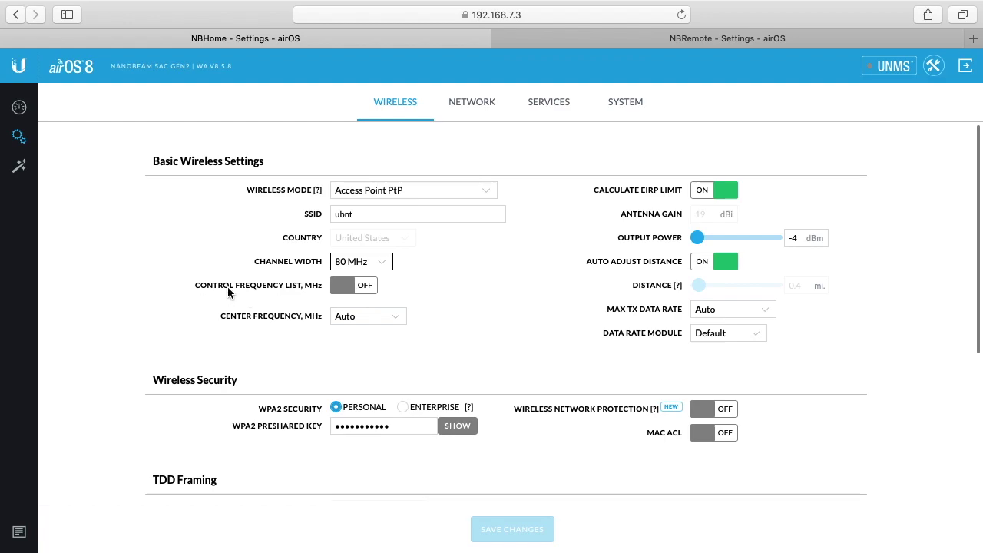
pyautogui.click(342, 288)
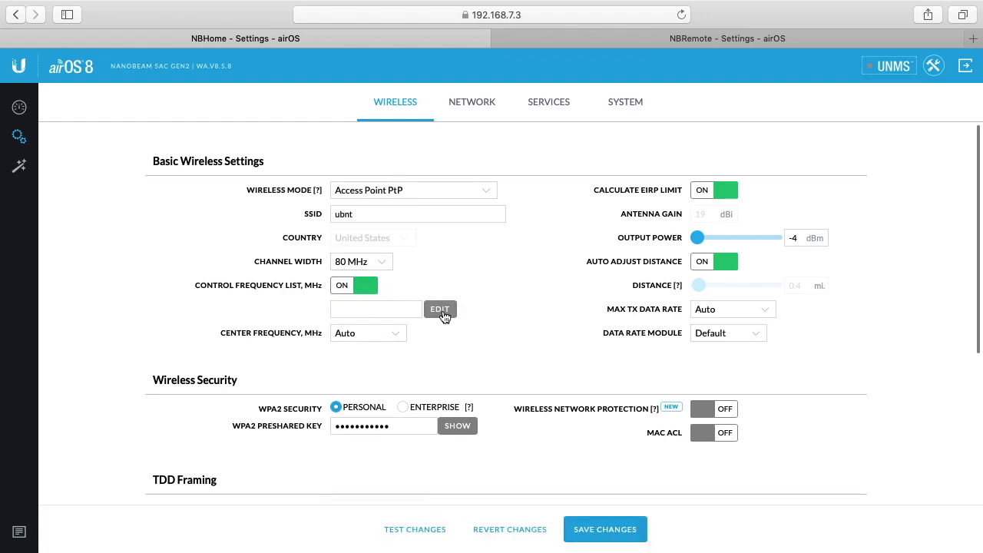
pyautogui.click(440, 309)
pyautogui.scroll(-1, 366, 349)
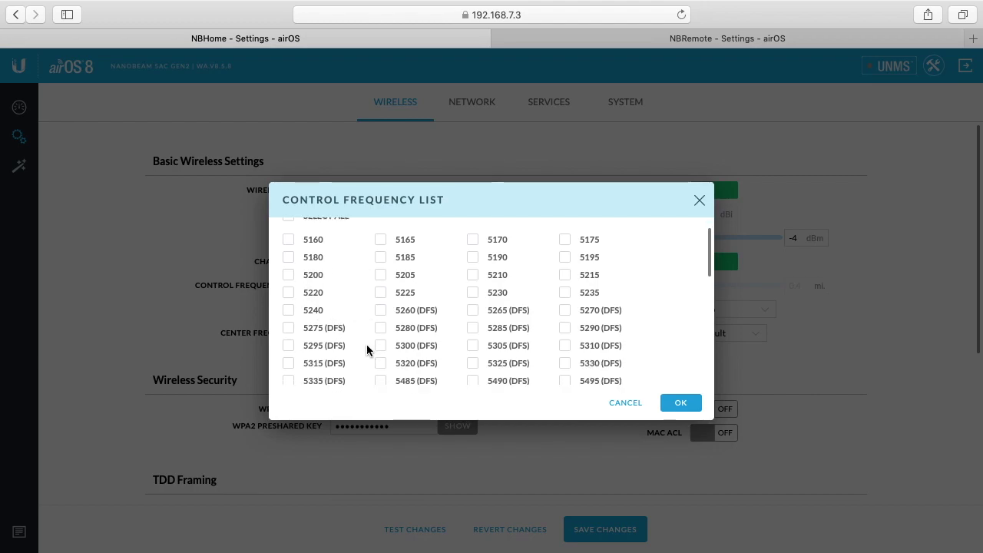
pyautogui.scroll(-10, 367, 350)
pyautogui.scroll(12, 362, 345)
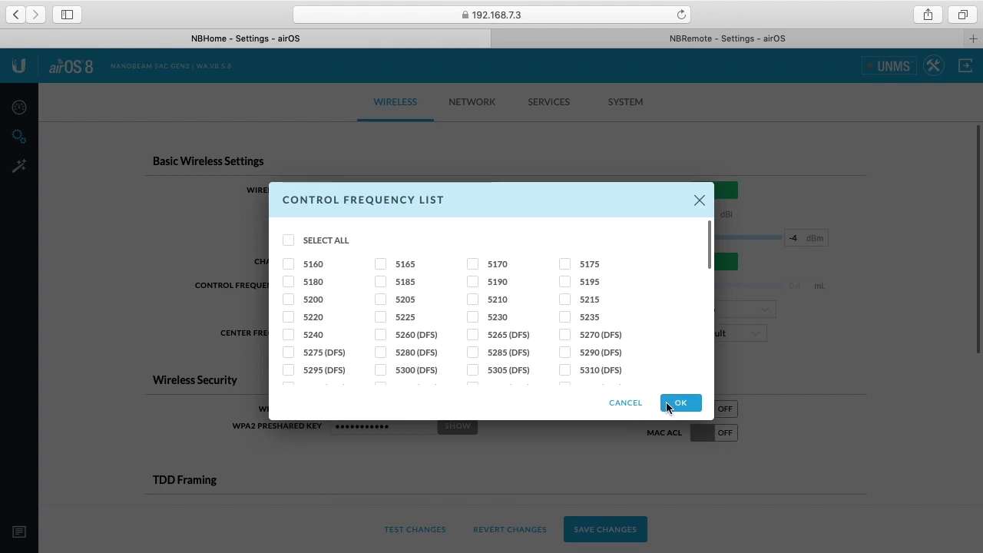
pyautogui.click(637, 399)
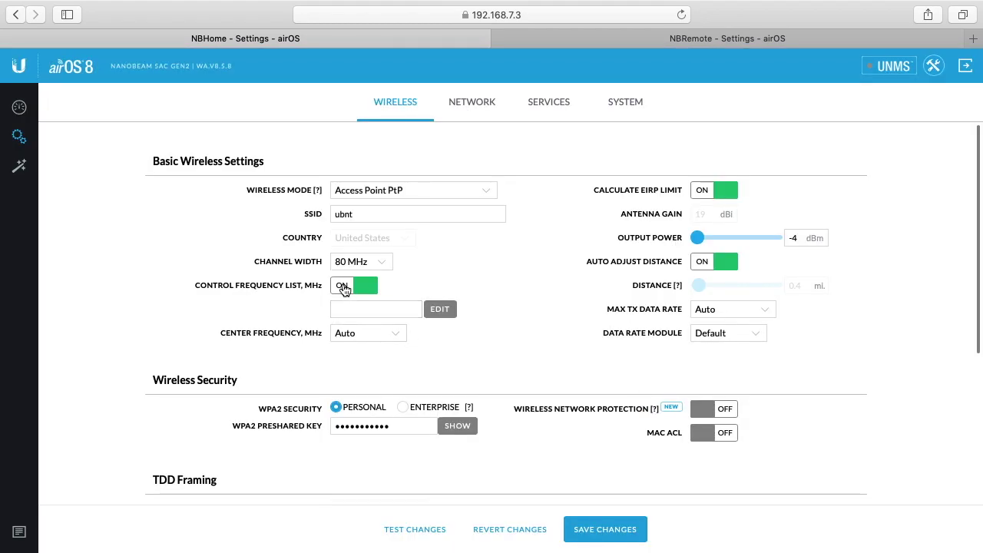
pyautogui.click(345, 288)
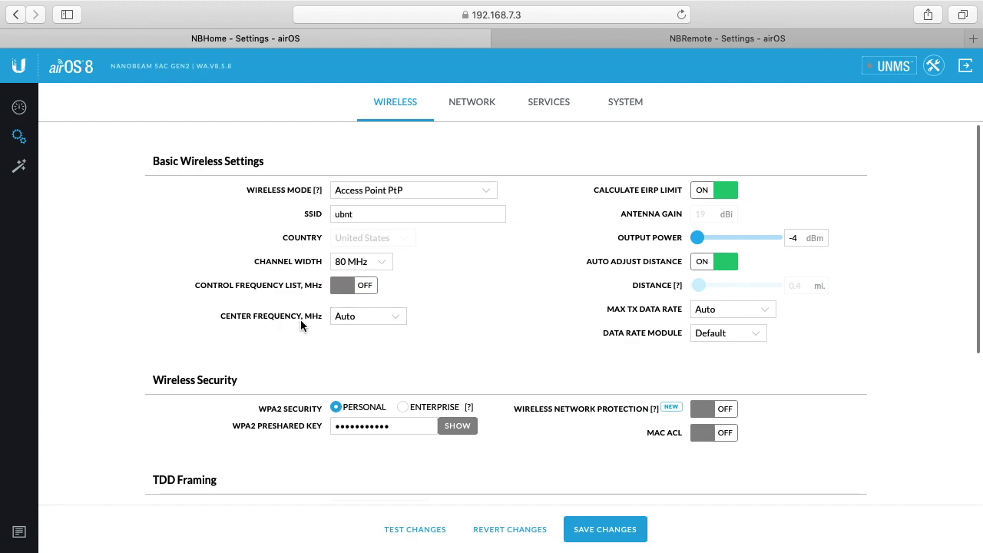
pyautogui.click(396, 323)
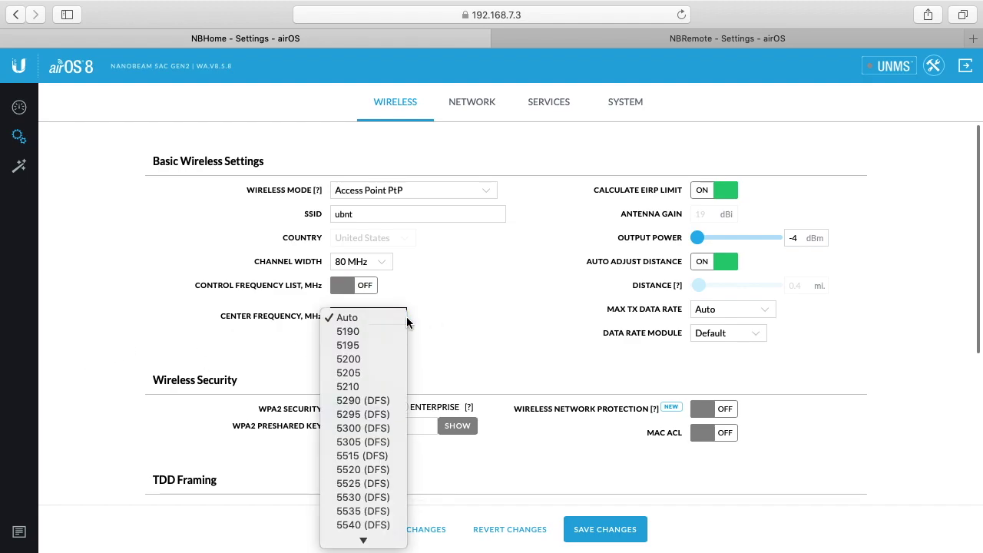
pyautogui.click(407, 316)
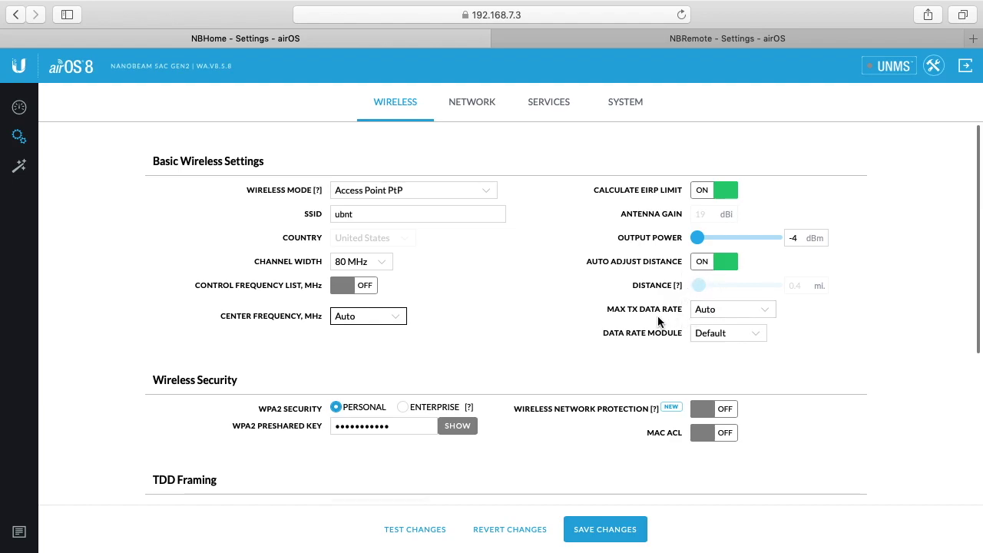
# - Confirm NBHome's Max TX Data Rate stays Auto and Data Rate Module stays Default
pyautogui.click(739, 310)
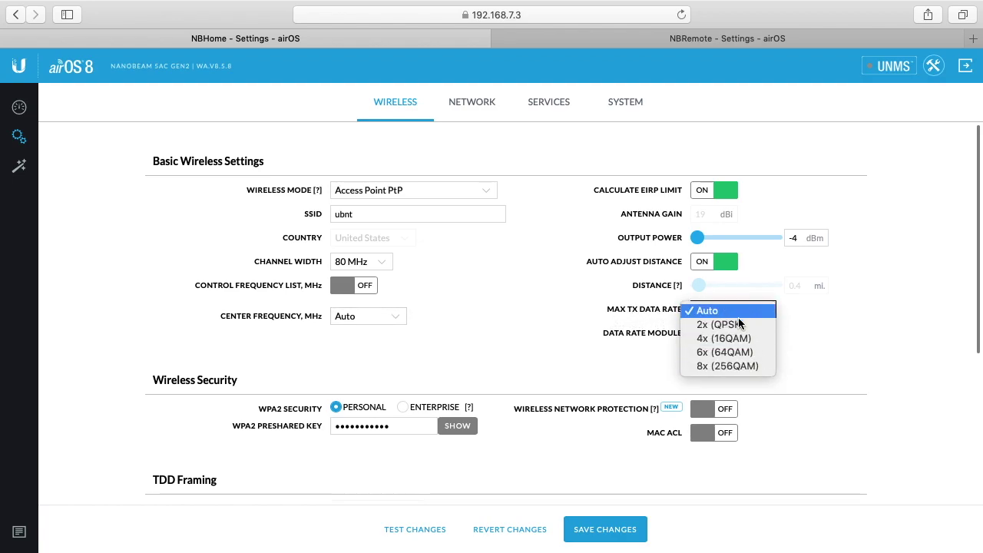
pyautogui.click(661, 351)
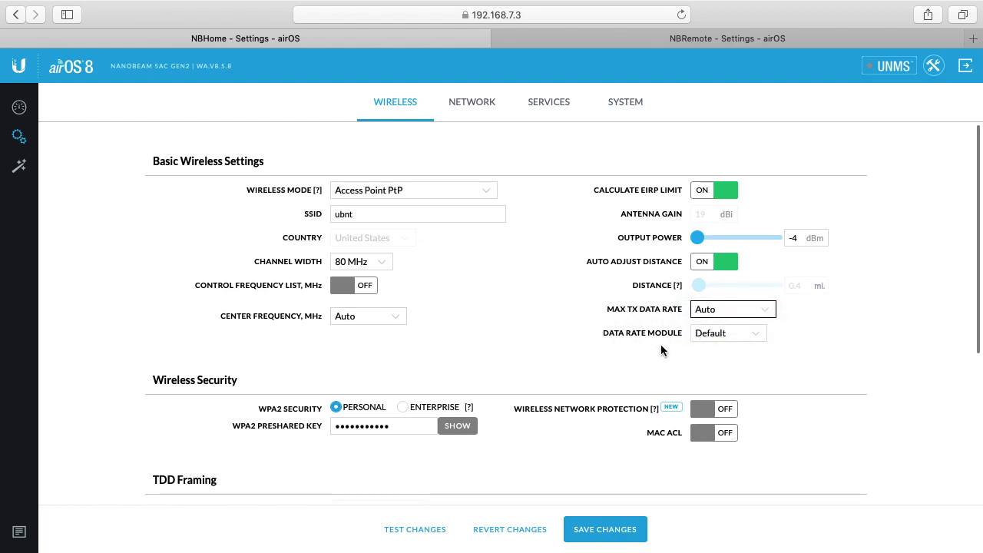
pyautogui.click(730, 334)
pyautogui.click(592, 350)
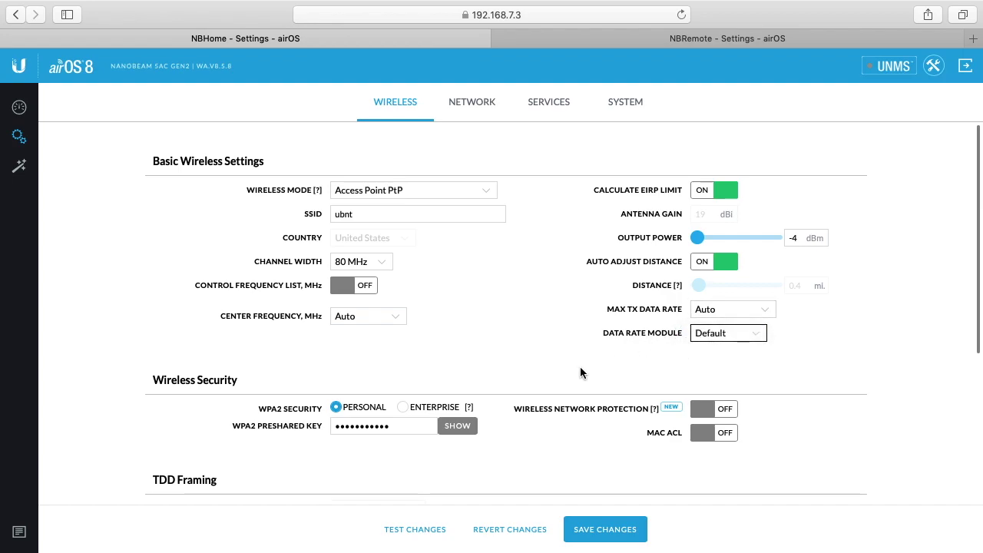
pyautogui.scroll(-4, 484, 294)
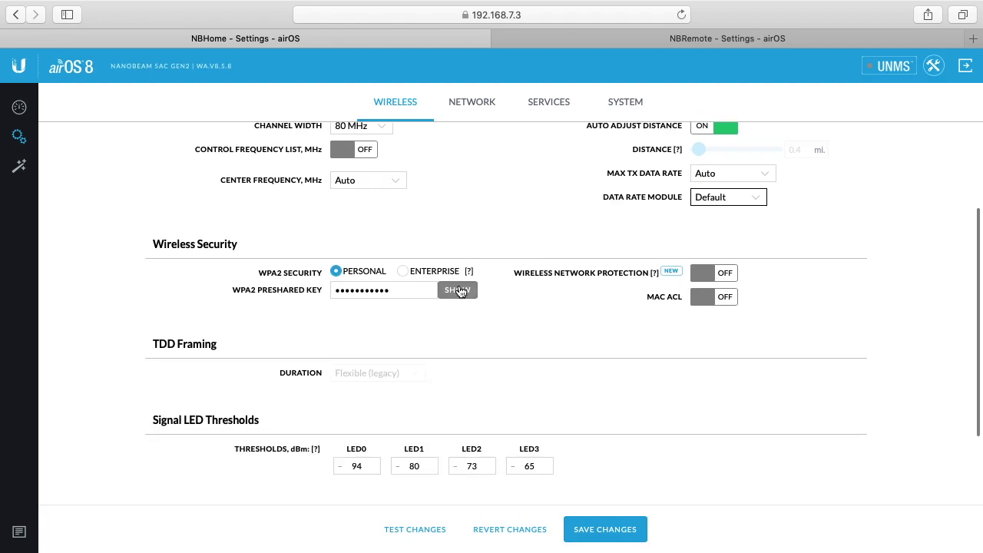
# - Inspect the WPA2 preshared key field, then view the NBRemote station's wireless settings
pyautogui.click(259, 286)
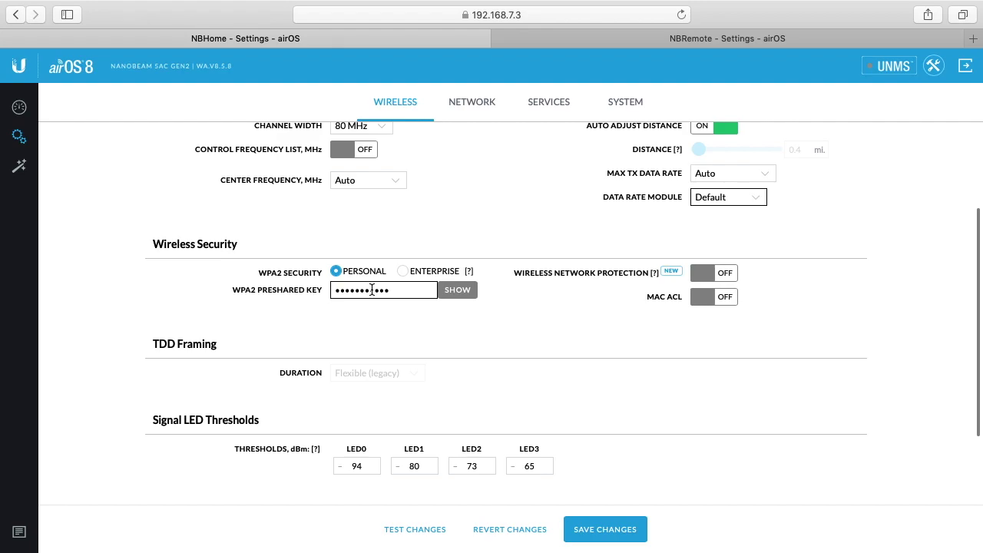
pyautogui.click(552, 138)
pyautogui.click(593, 38)
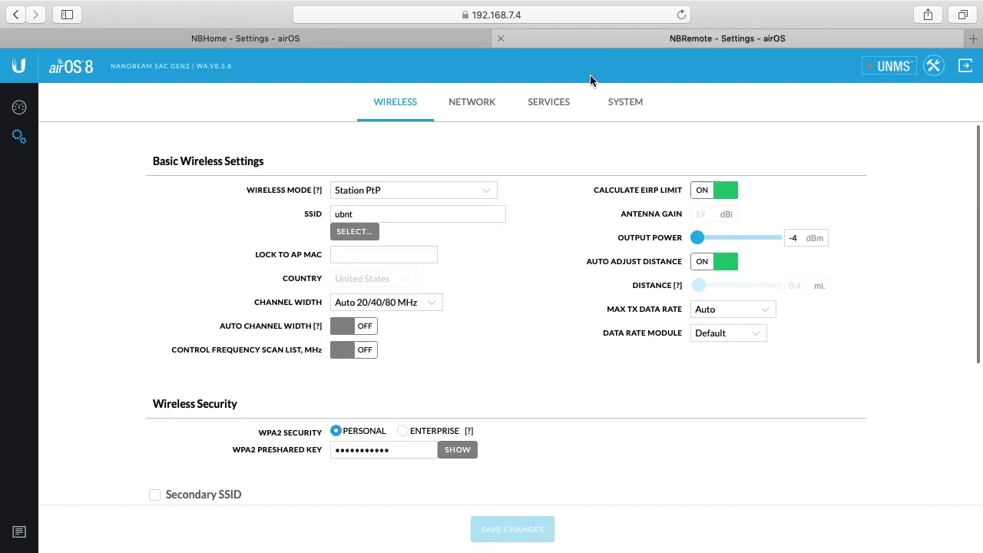
pyautogui.click(412, 456)
# - Back on NBHome, read and dismiss the Wireless Network Protection help
pyautogui.click(347, 39)
pyautogui.click(408, 293)
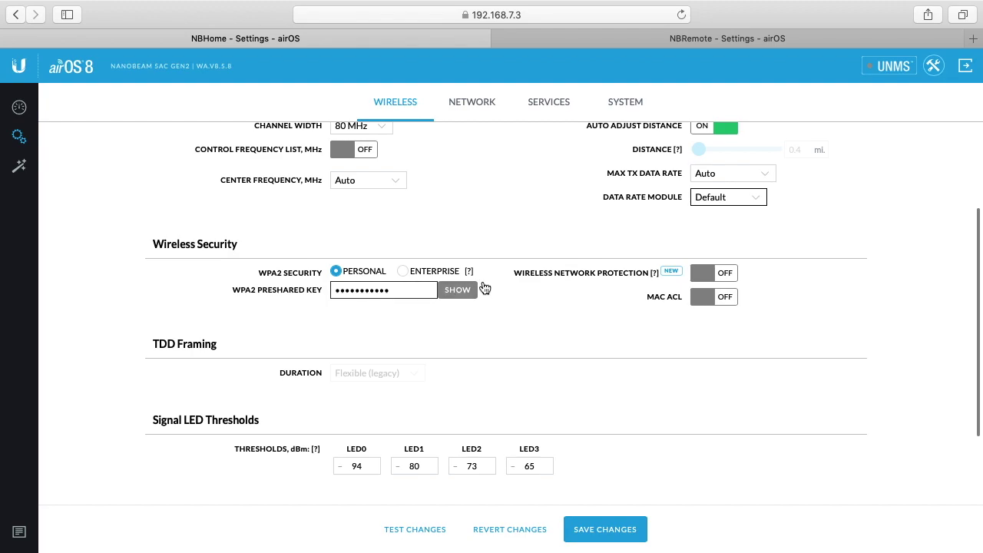
pyautogui.click(654, 274)
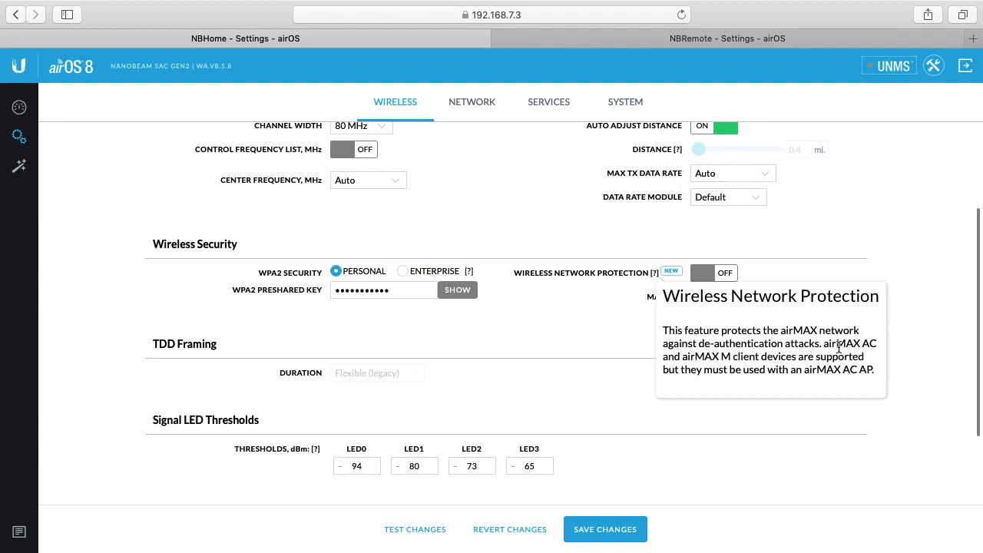
pyautogui.click(579, 322)
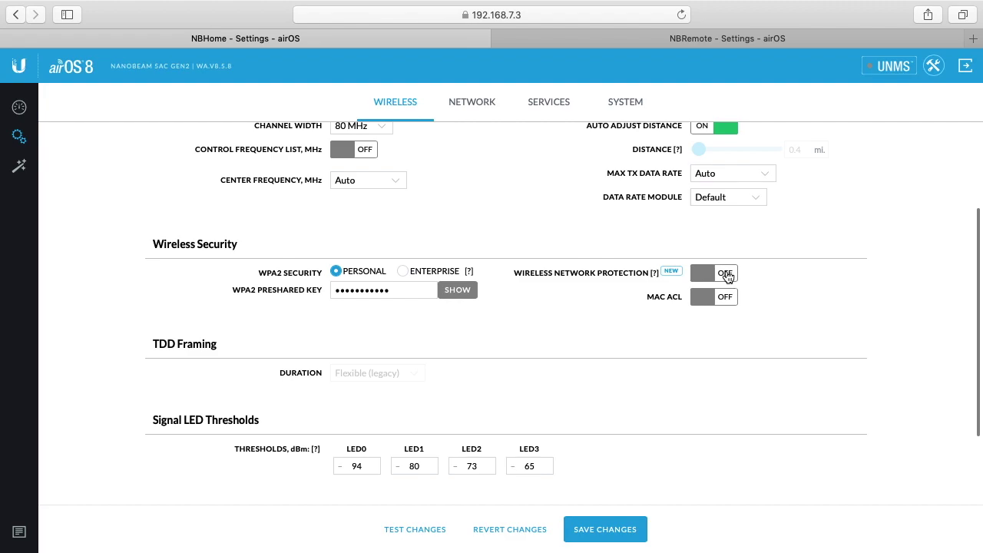
# - Compare NBRemote's wireless settings against NBHome's, ending back on NBHome
pyautogui.click(591, 35)
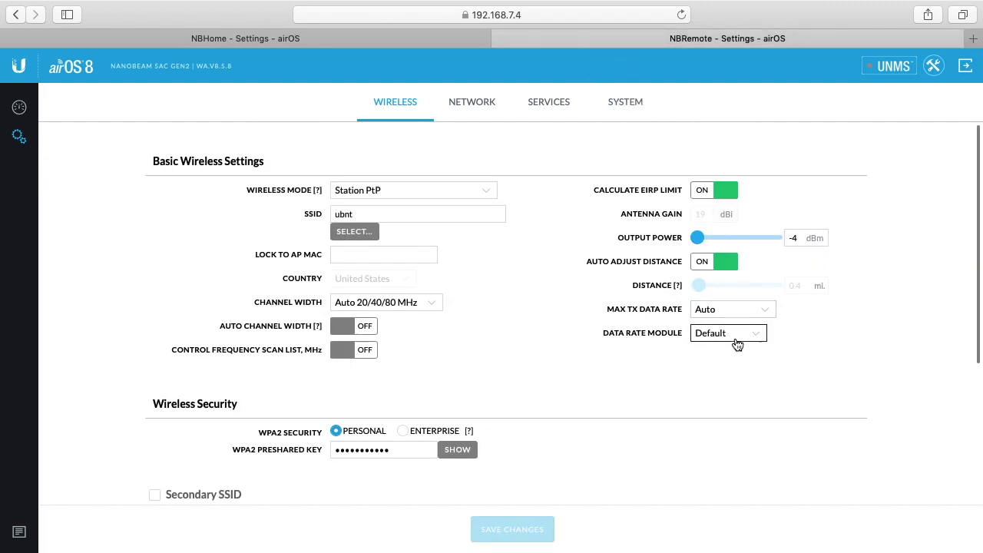
pyautogui.scroll(-5, 726, 347)
pyautogui.scroll(1, 726, 348)
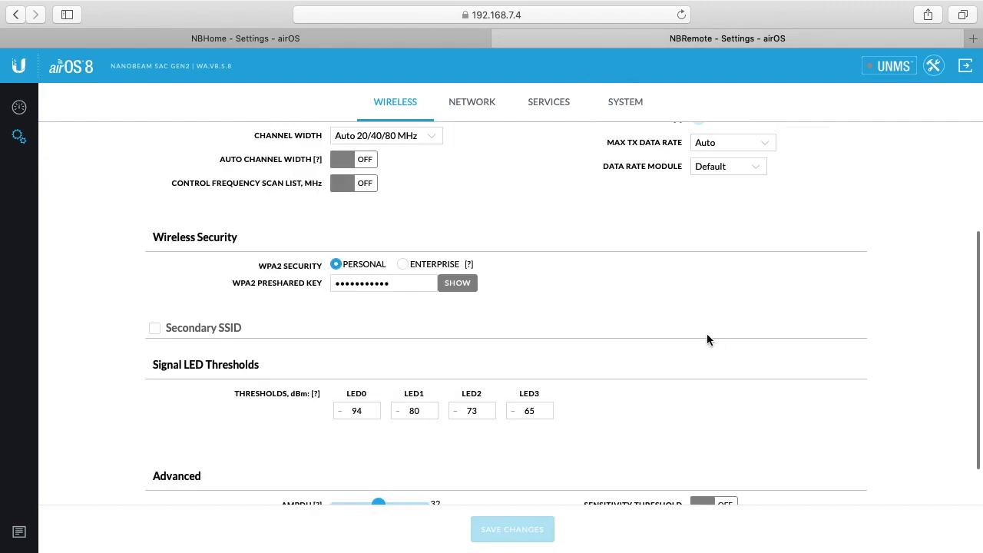
pyautogui.click(399, 34)
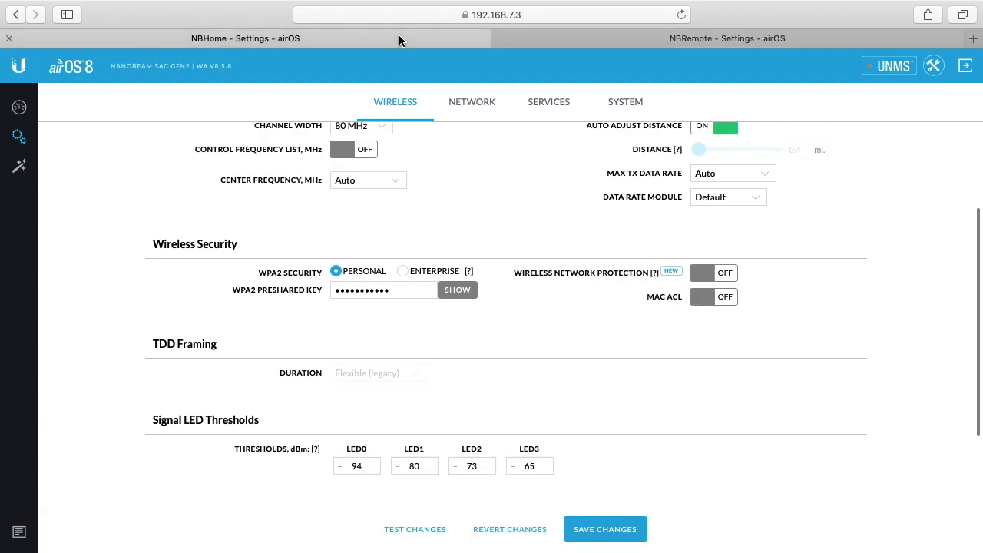
pyautogui.click(535, 35)
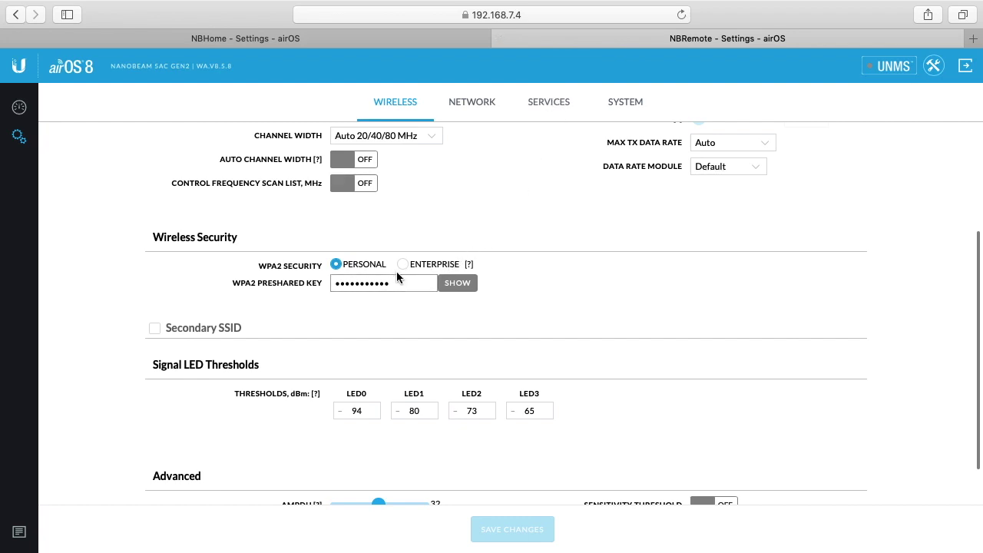
pyautogui.click(344, 34)
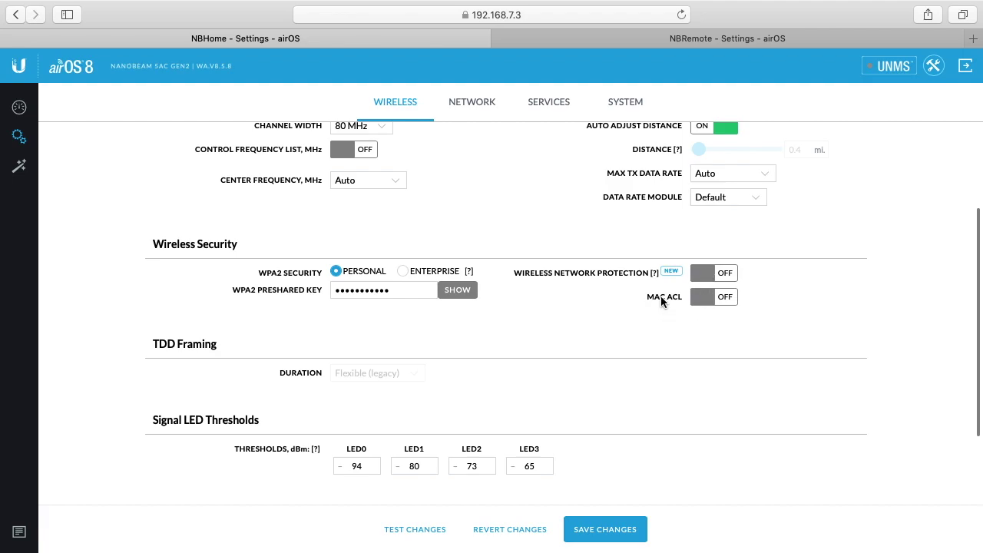
# - Turn MAC ACL on with an Allow policy, close the empty rules list, then turn it off again
pyautogui.click(706, 299)
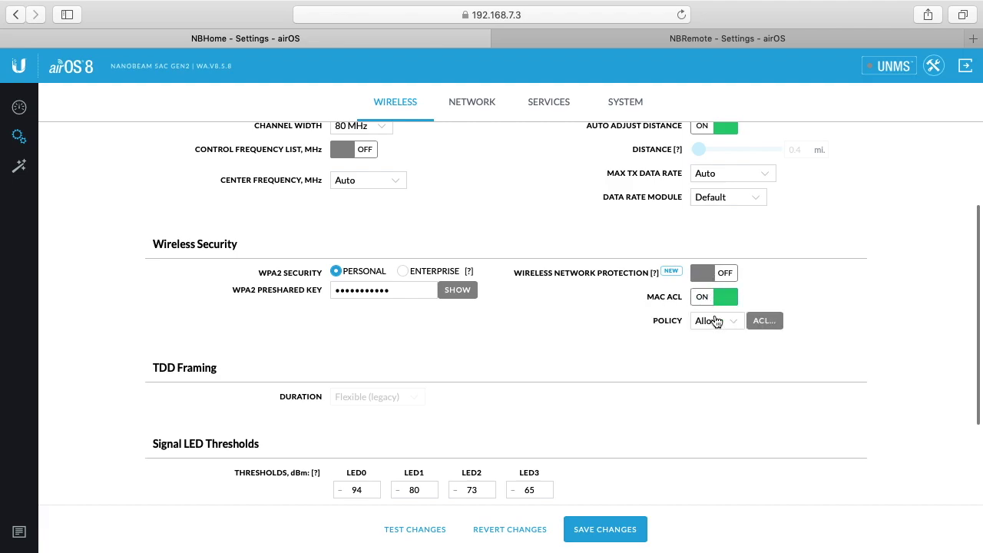
pyautogui.click(715, 321)
pyautogui.click(715, 323)
pyautogui.click(759, 321)
pyautogui.click(355, 215)
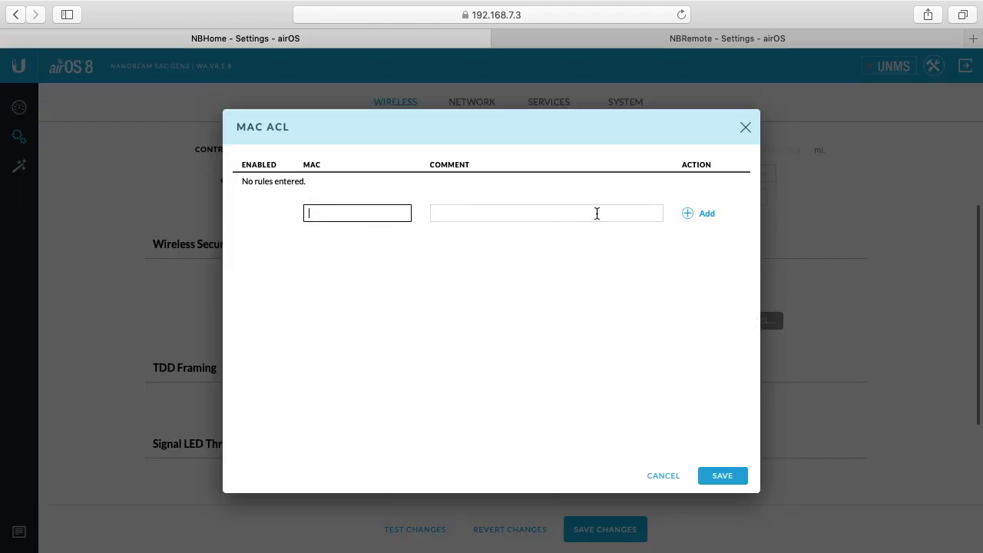
pyautogui.click(742, 130)
pyautogui.click(742, 128)
pyautogui.click(736, 292)
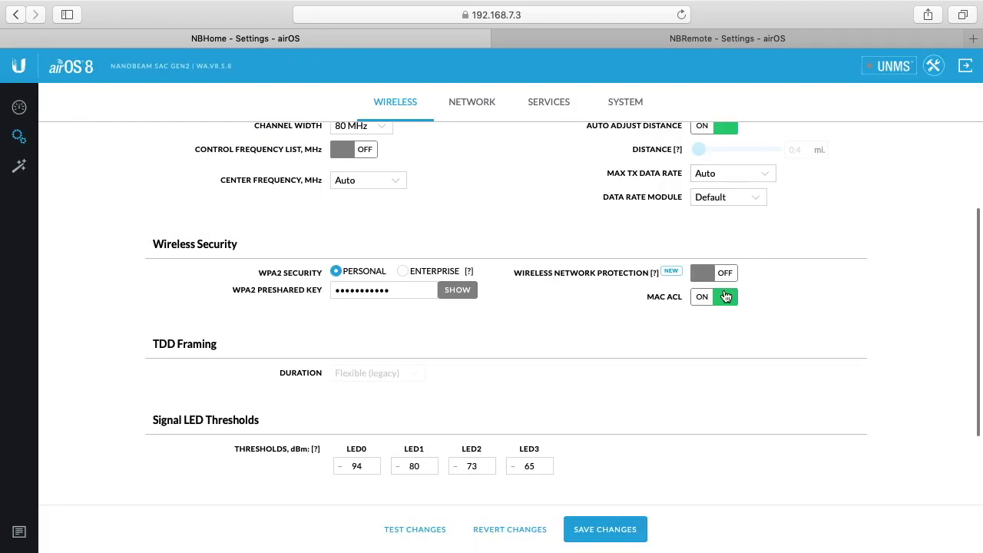
# - Scroll through NBRemote's settings, then review NBHome's Advanced section with LED thresholds 94/80/73/65 and AMPDU 32
pyautogui.click(548, 38)
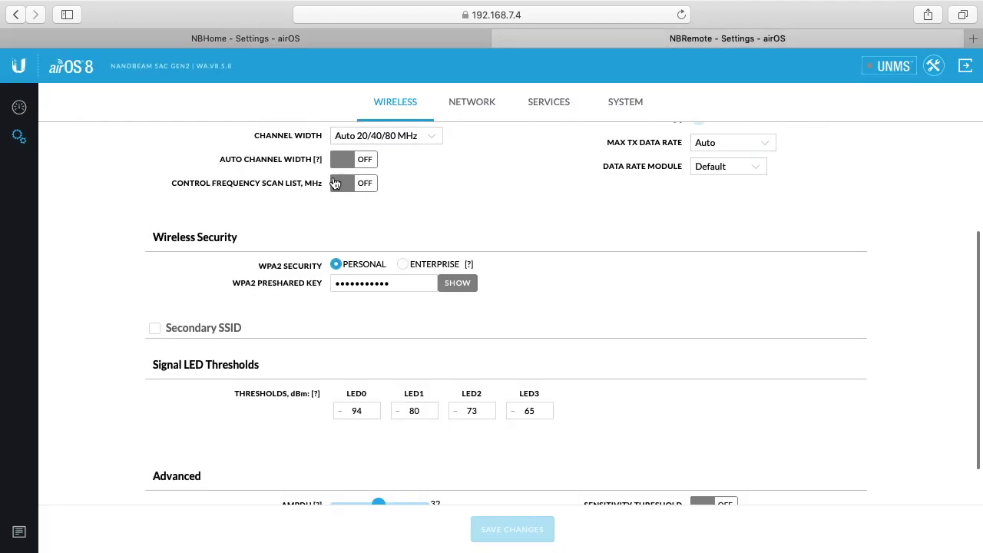
pyautogui.scroll(3, 384, 139)
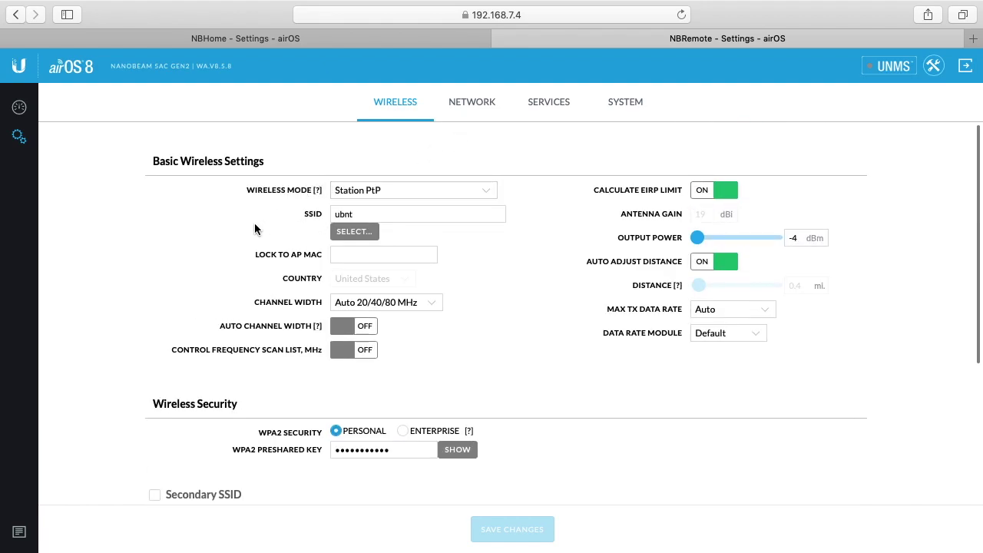
pyautogui.scroll(-5, 218, 272)
pyautogui.scroll(5, 218, 272)
pyautogui.click(439, 38)
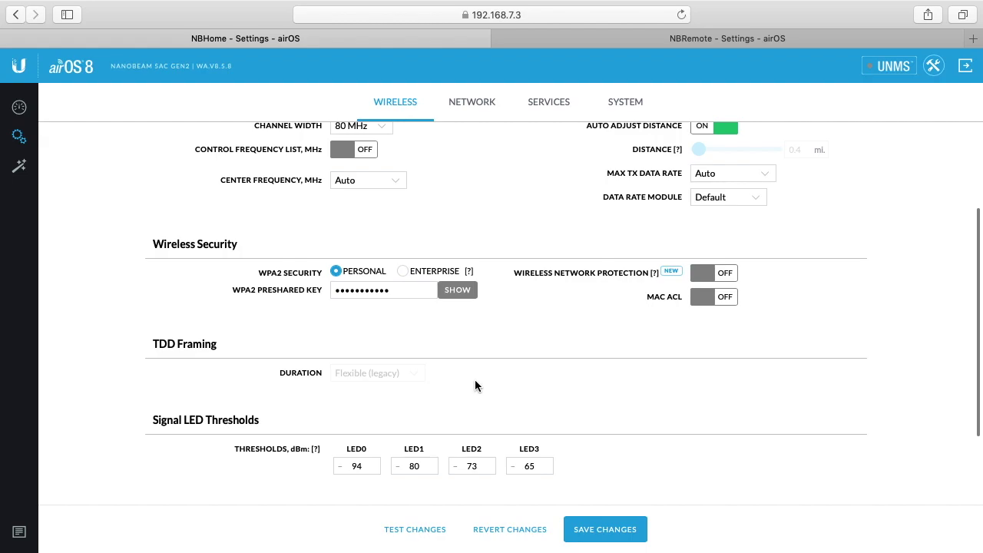
pyautogui.scroll(-3, 477, 384)
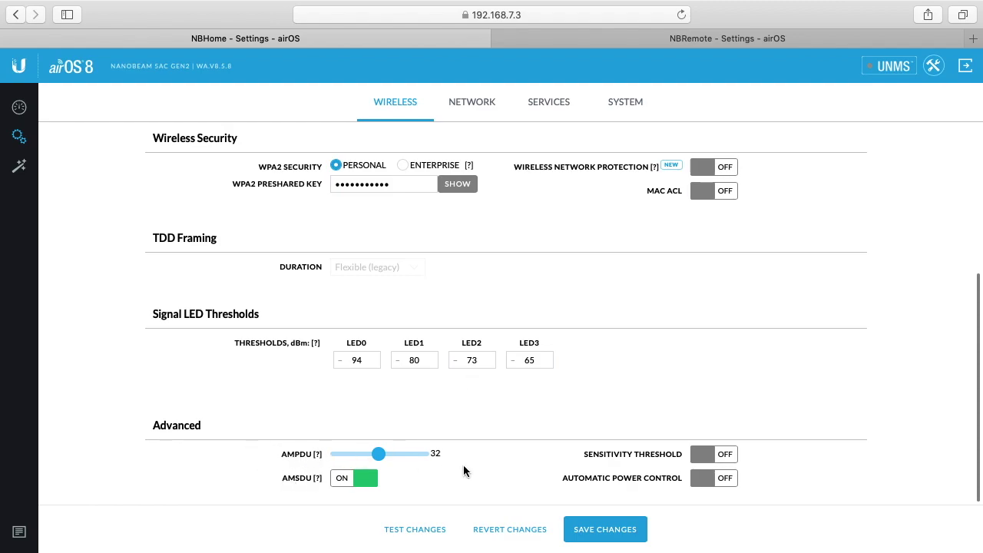
pyautogui.scroll(7, 471, 450)
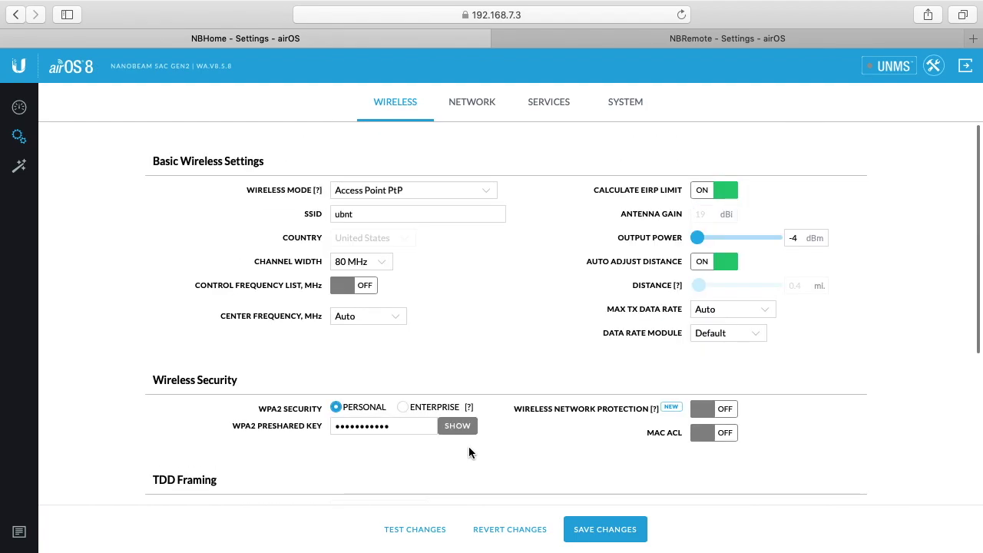
# - On NBHome's Network page, try a static management address, switch back to DHCP, and revert changes
pyautogui.click(462, 102)
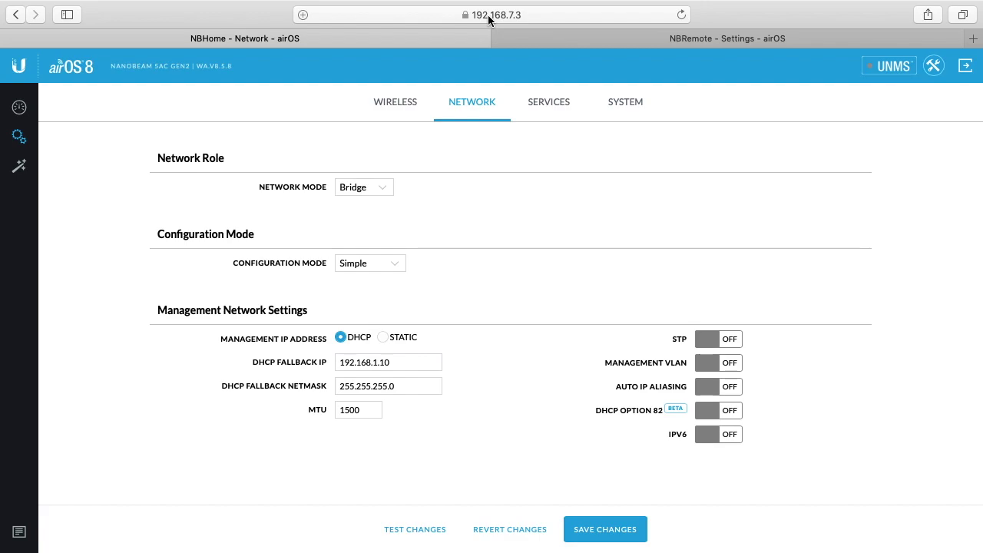
pyautogui.click(384, 339)
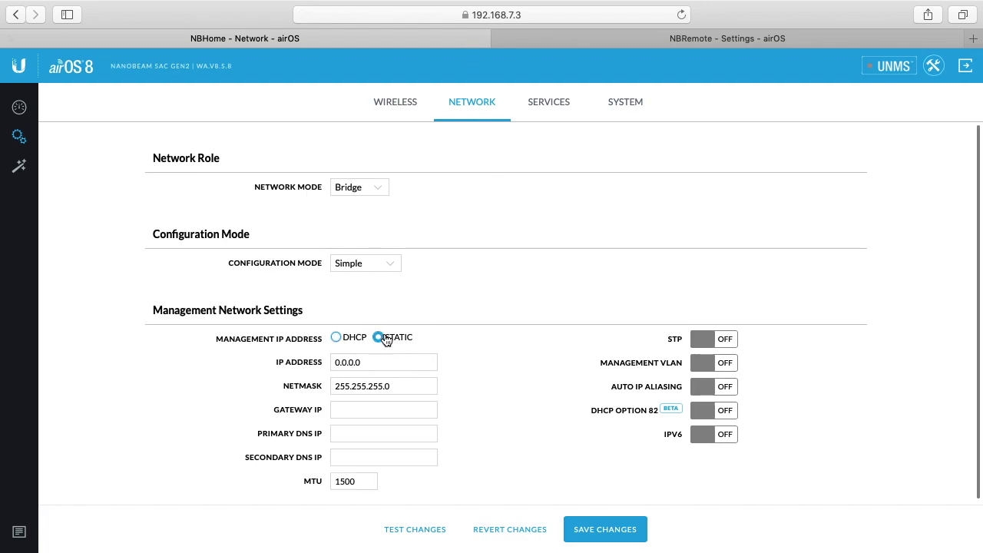
pyautogui.click(359, 363)
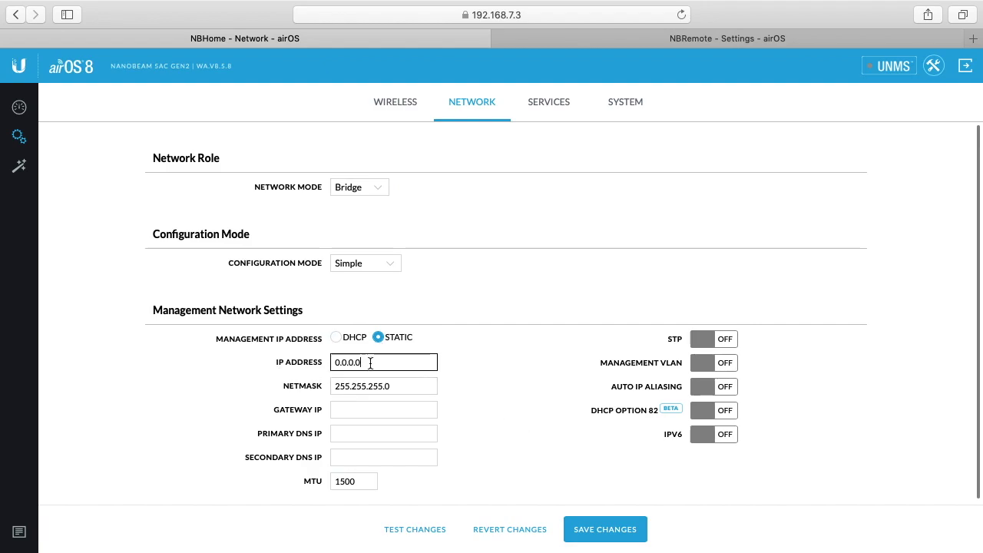
pyautogui.click(336, 338)
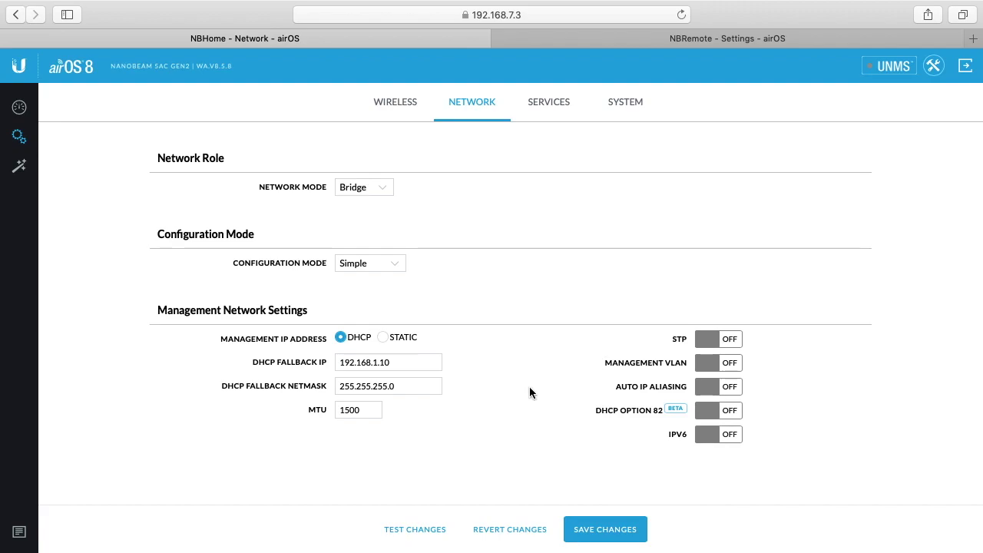
pyautogui.click(494, 530)
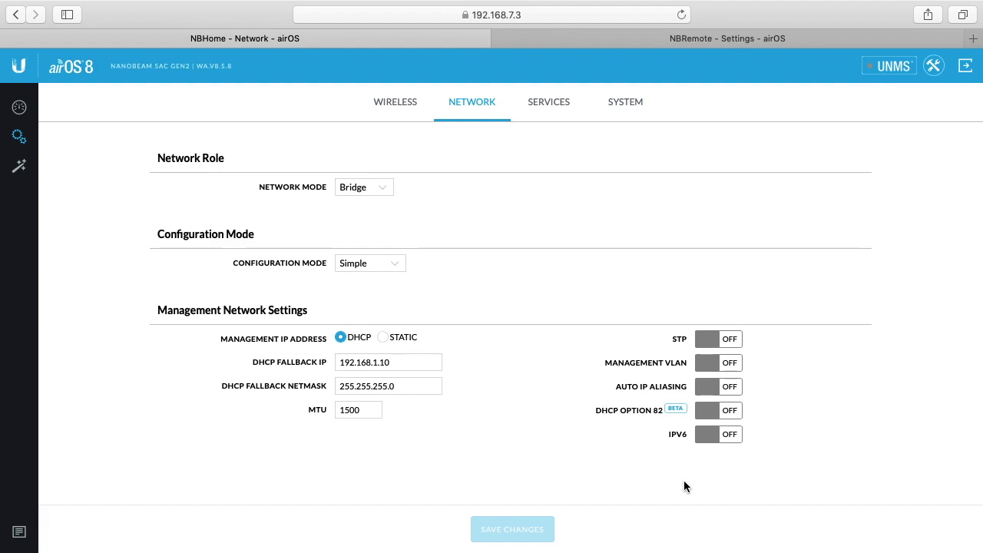
# - Enable Ping Watchdog on NBHome's Services page (300 s interval, failure count 3) and select the IP Address to Ping field
pyautogui.click(546, 102)
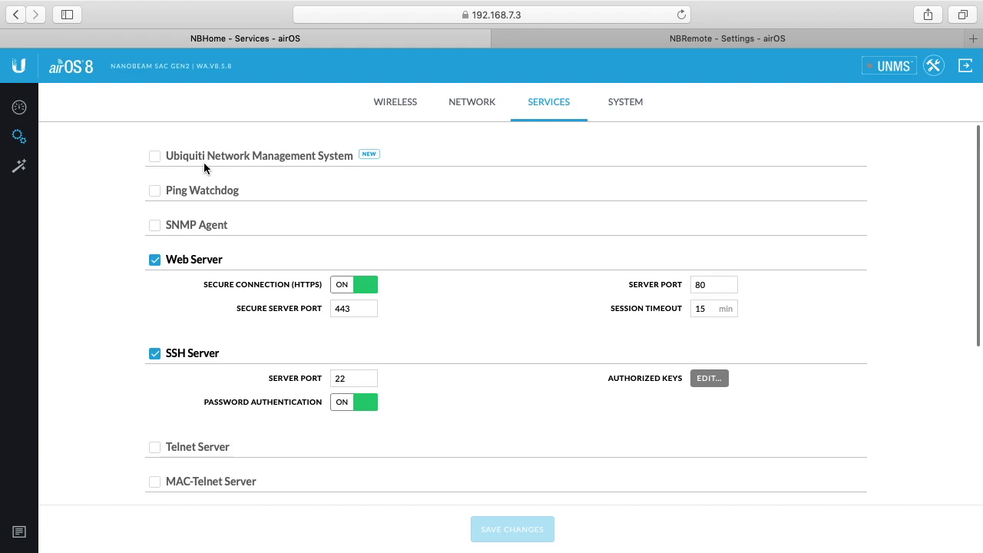
pyautogui.click(157, 192)
pyautogui.click(365, 217)
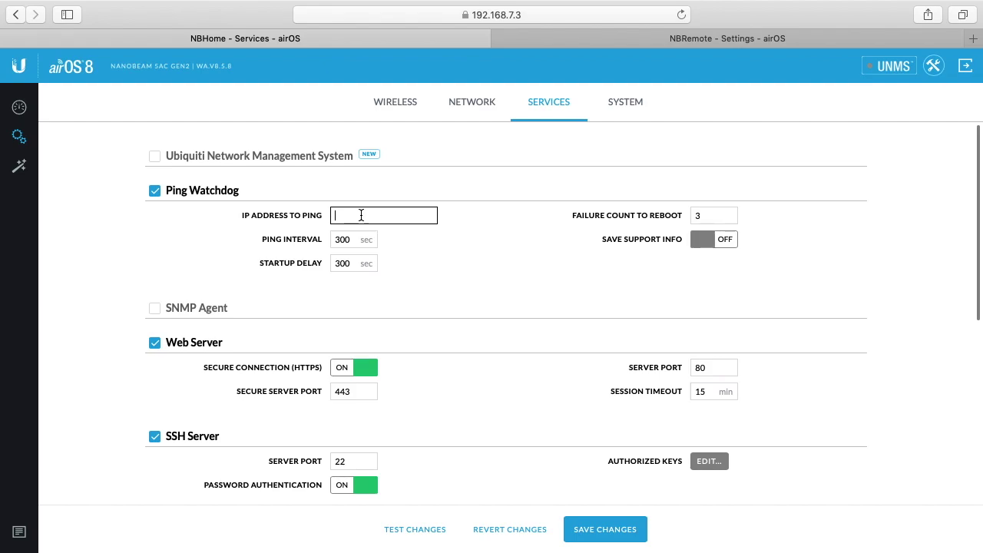
# - Switch to the NBRemote radio and go through its Network settings to its Services page
pyautogui.click(518, 44)
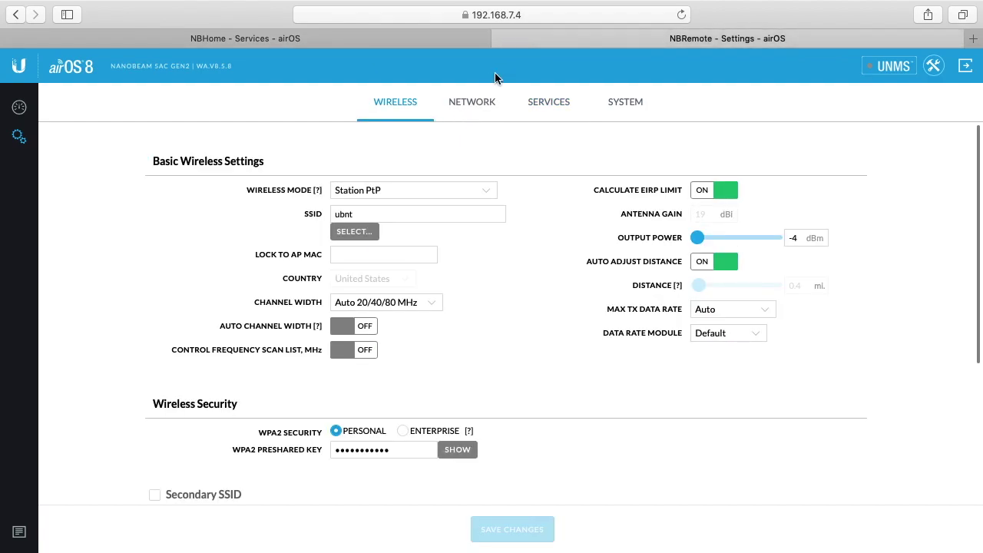
pyautogui.click(476, 107)
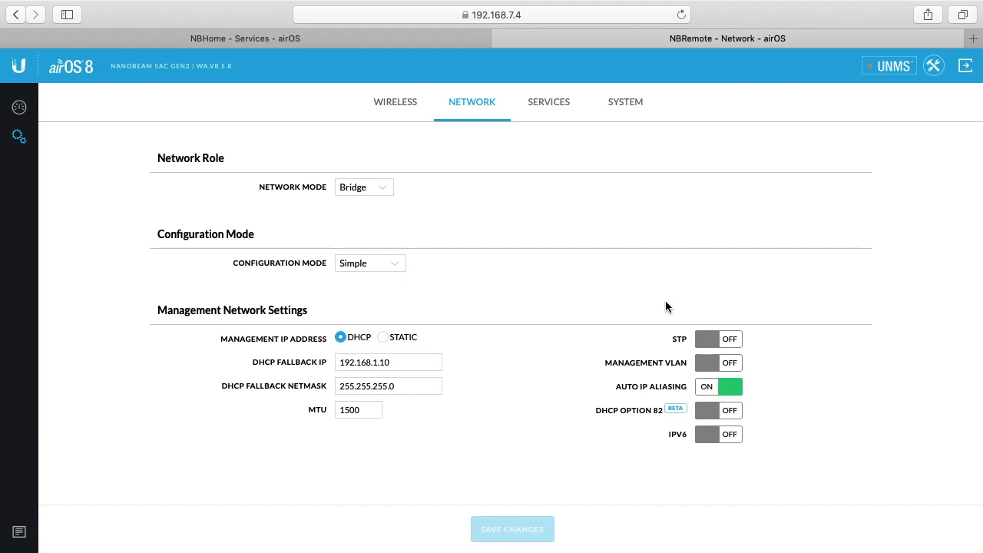
pyautogui.click(541, 103)
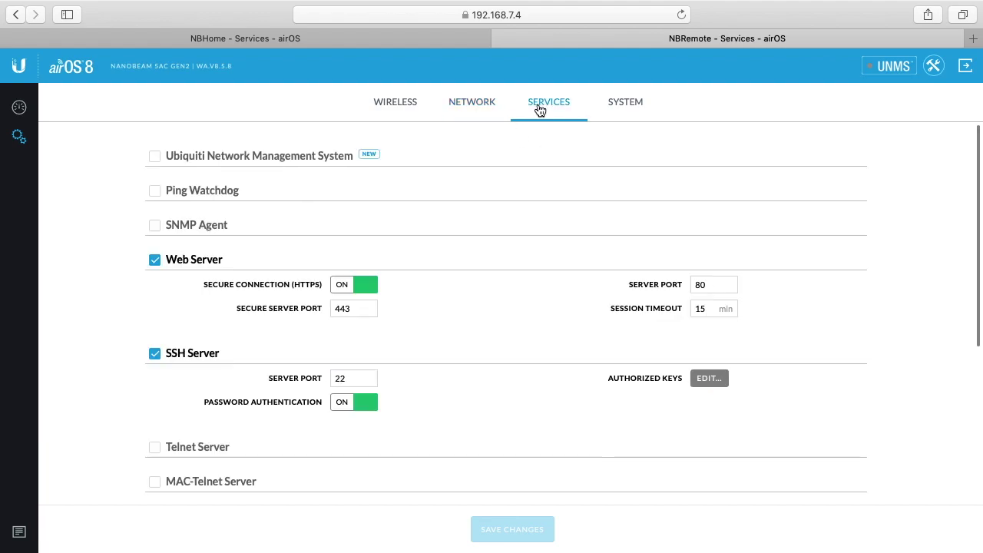
# - Enable Ping Watchdog on NBRemote, compare it with NBHome, and select the IP address field
pyautogui.click(154, 192)
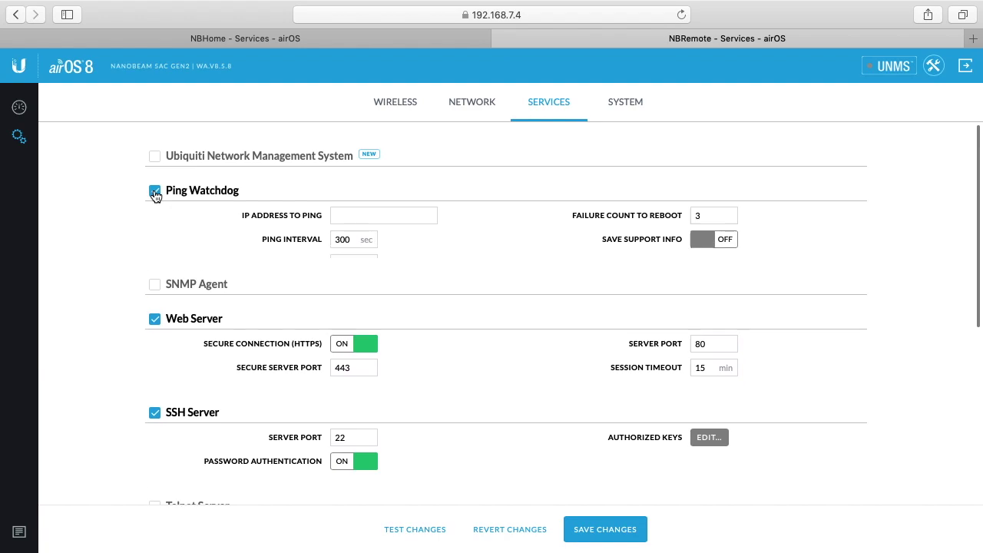
pyautogui.click(461, 42)
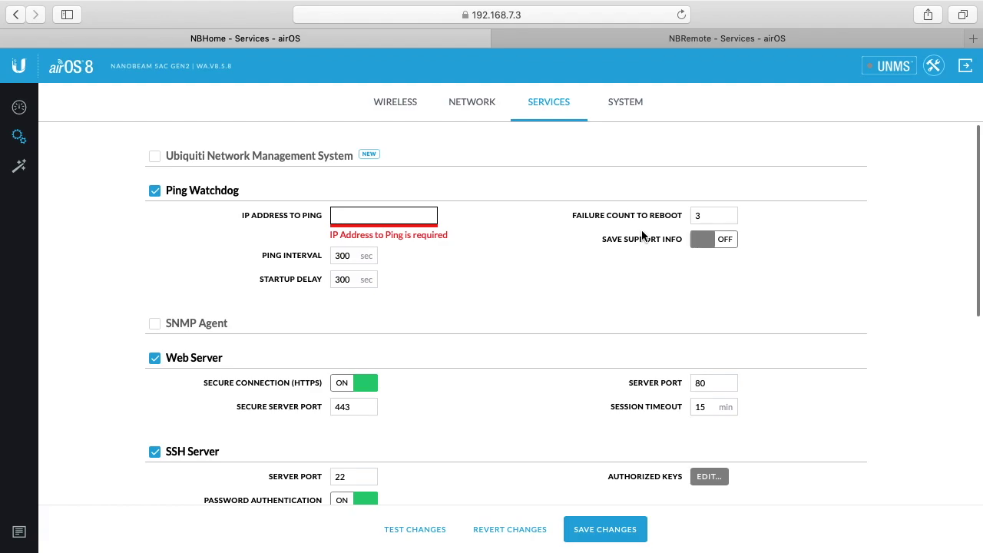
pyautogui.click(576, 39)
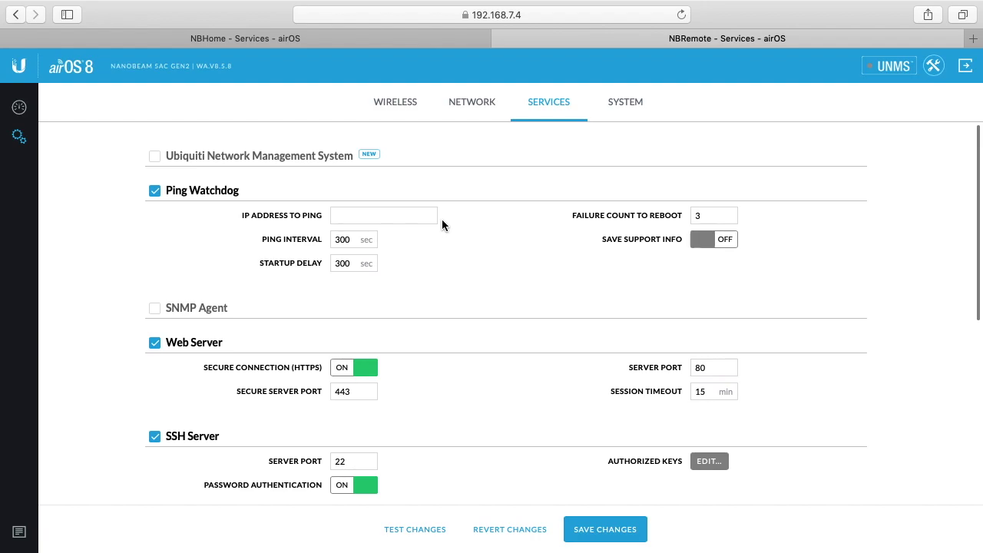
pyautogui.click(367, 215)
# - Turn Ping Watchdog back off on NBRemote and then on NBHome
pyautogui.click(153, 191)
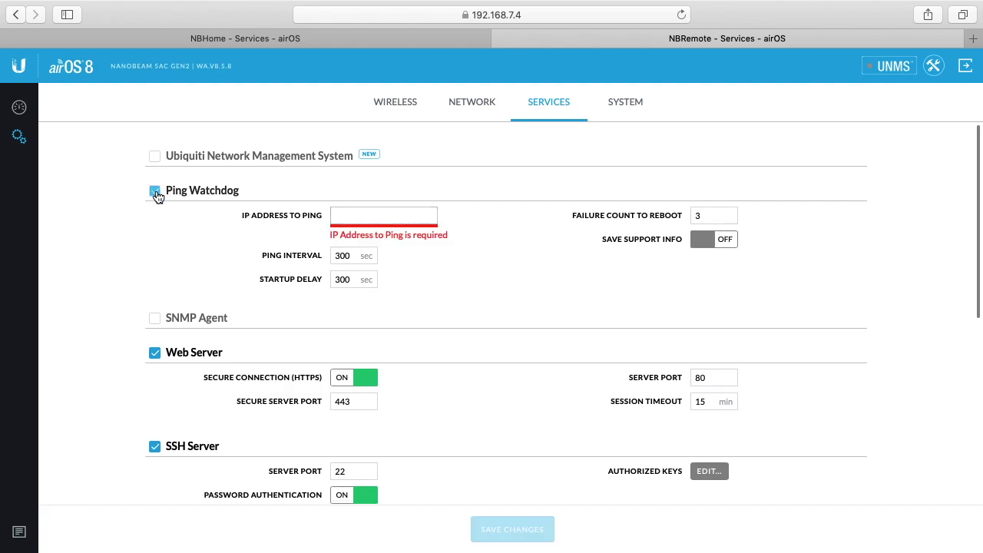
pyautogui.click(396, 39)
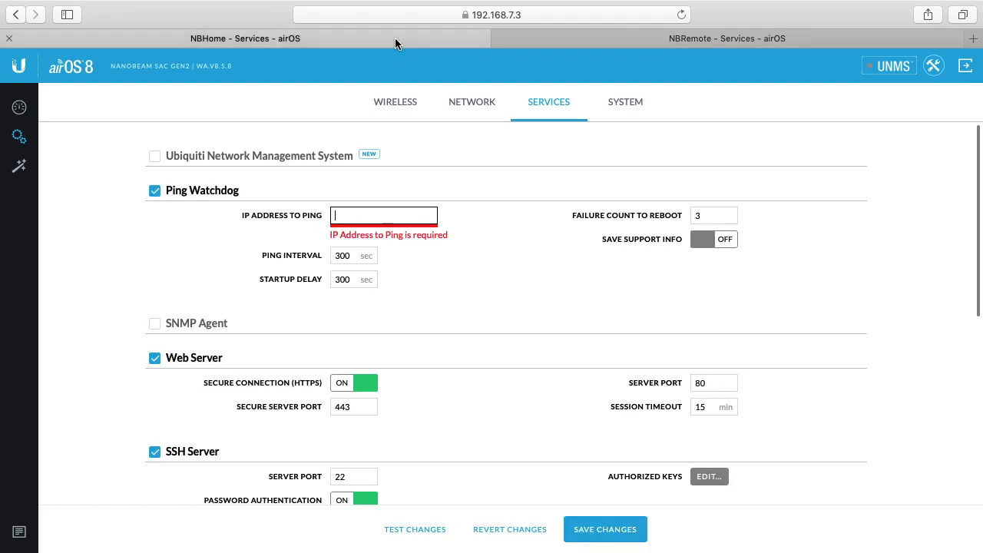
pyautogui.click(153, 191)
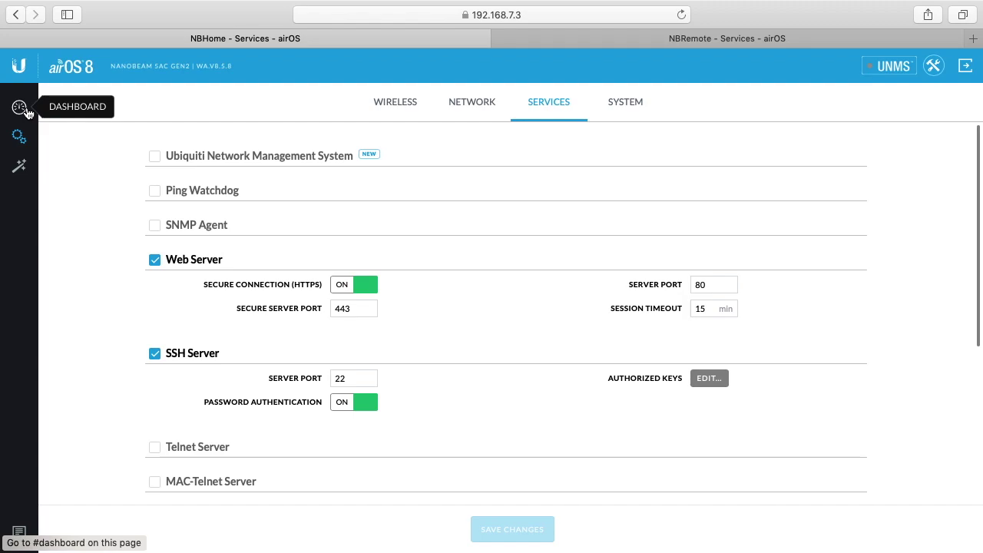
# - Review NBHome's dashboard link overview statistics, then return it to its settings pages
pyautogui.click(23, 109)
pyautogui.scroll(-10, 331, 383)
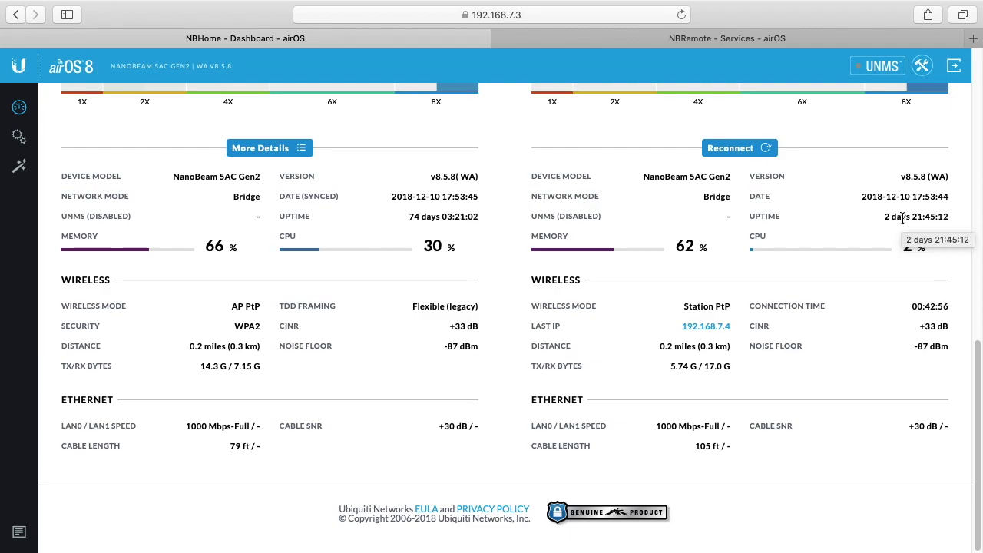
pyautogui.scroll(10, 461, 223)
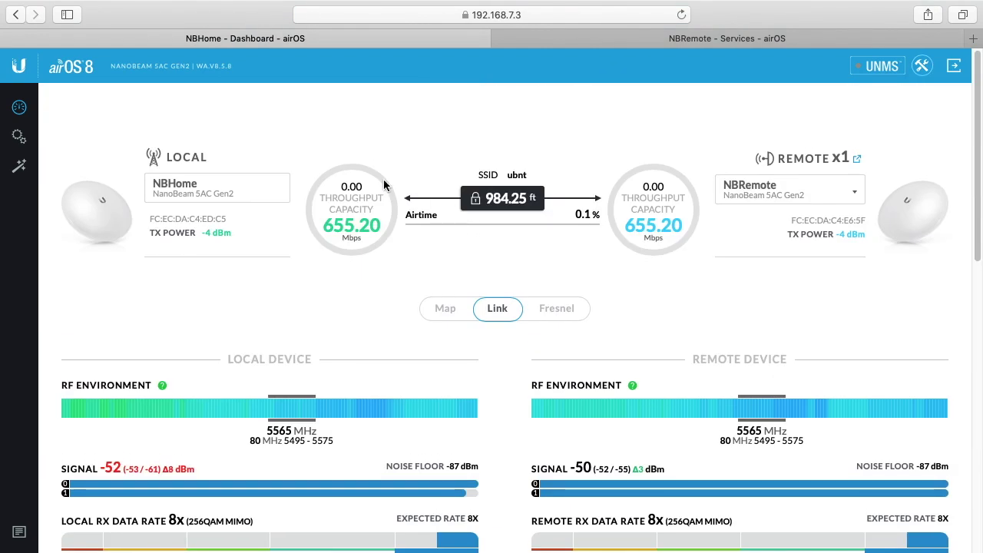
pyautogui.click(619, 36)
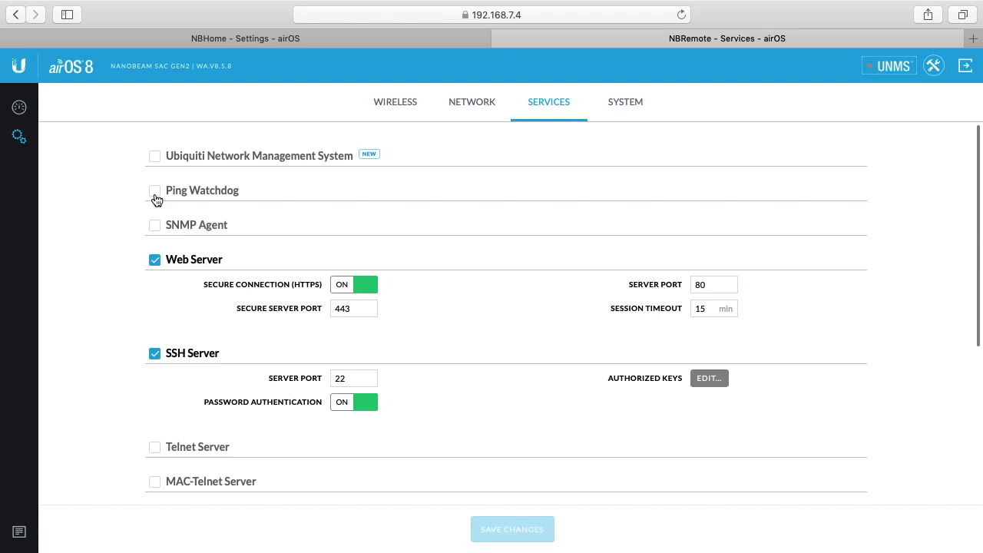
# - Bring up NBHome's Services page, glancing at NBRemote's tab along the way
pyautogui.click(307, 38)
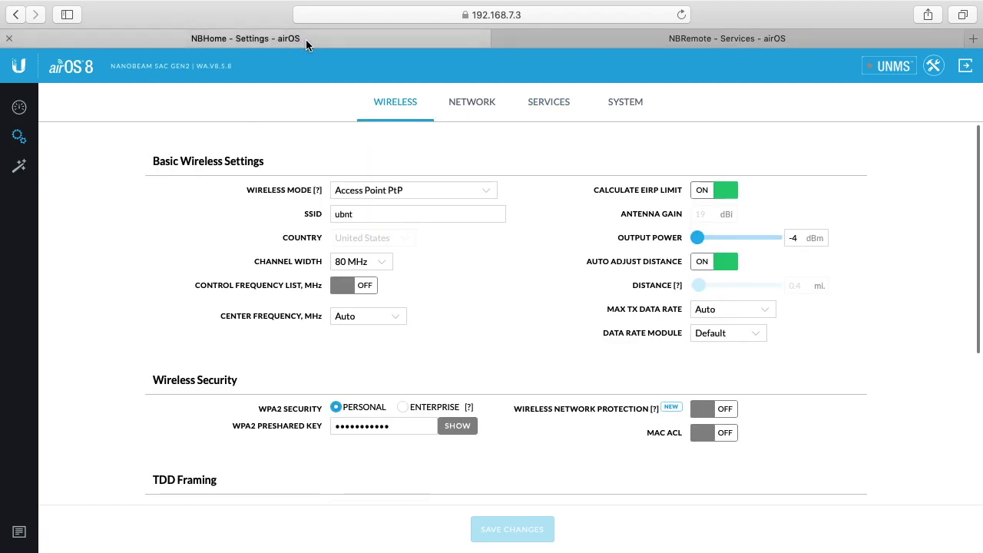
pyautogui.click(549, 101)
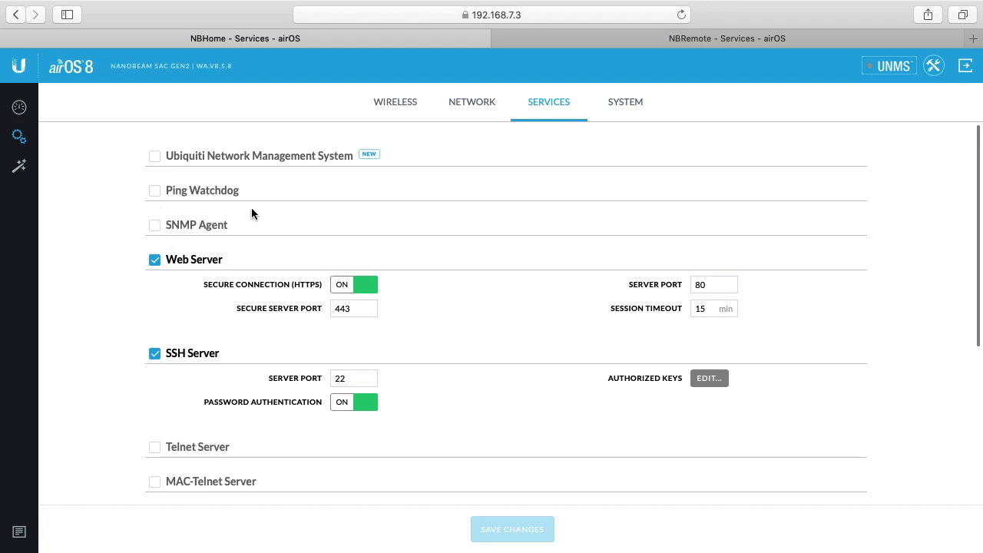
pyautogui.click(547, 40)
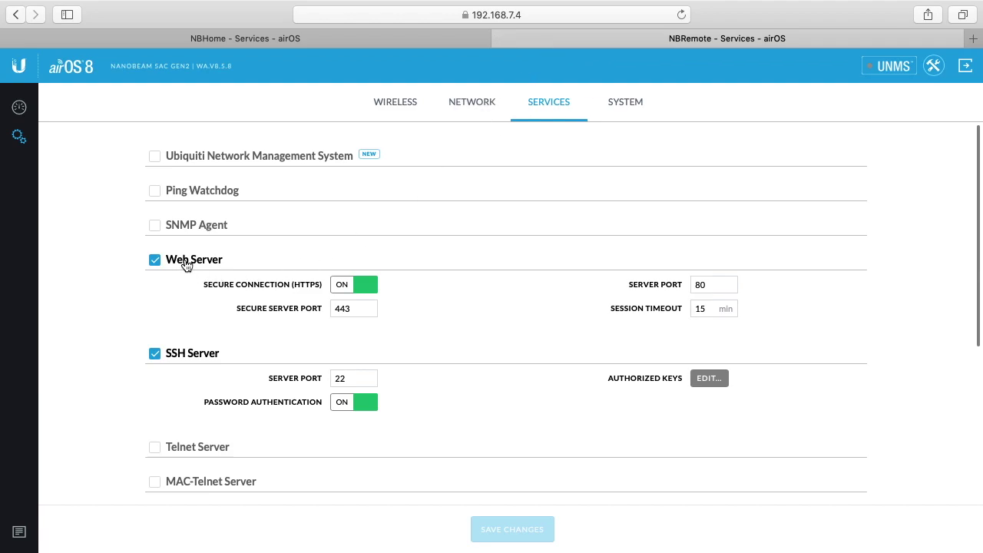
pyautogui.click(202, 40)
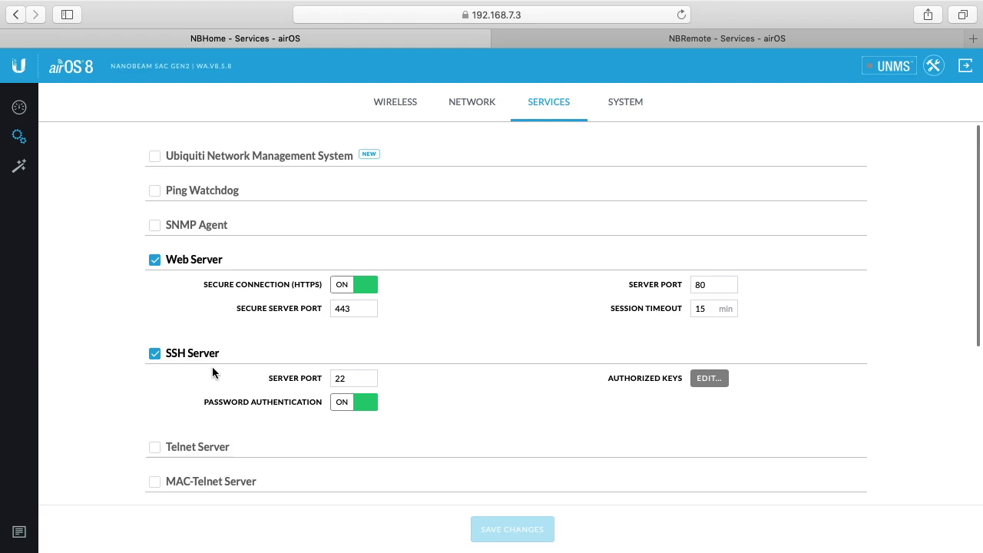
# - Briefly enable Telnet Server, then MAC-Telnet Server, on NBHome, leaving both off
pyautogui.click(156, 449)
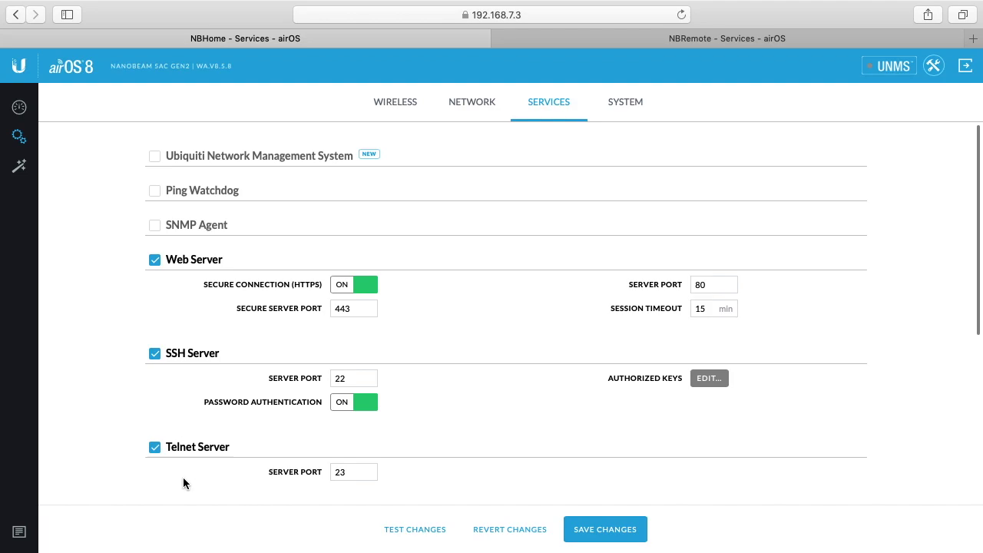
pyautogui.scroll(-1, 154, 445)
pyautogui.click(154, 444)
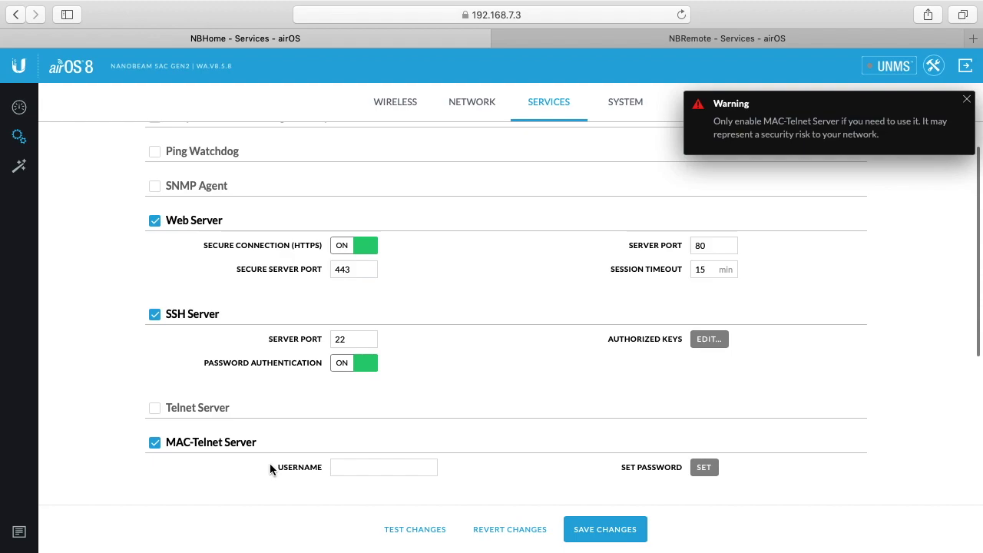
pyautogui.click(155, 444)
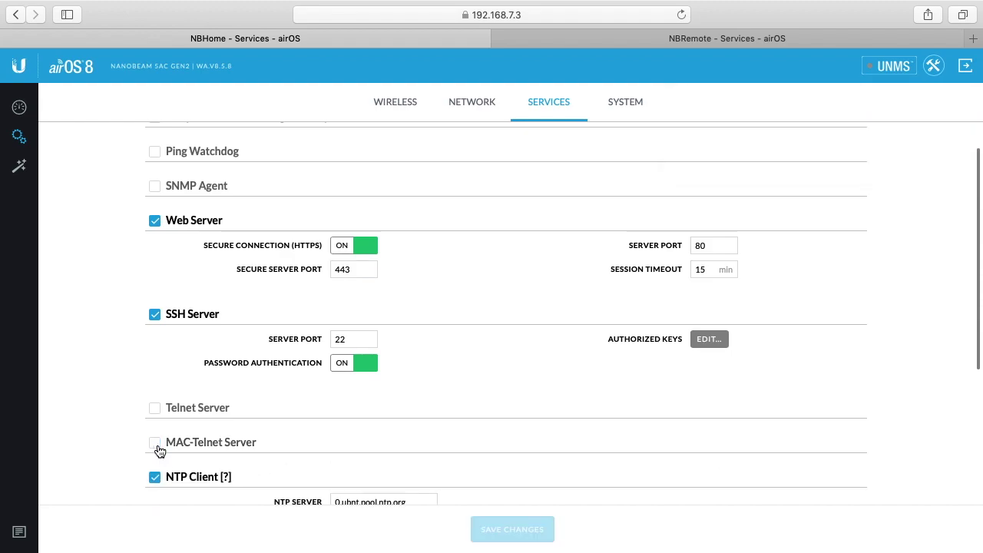
# - Inspect NBHome's NTP server address unchanged and briefly enable Dynamic DNS, leaving it off
pyautogui.scroll(-3, 321, 401)
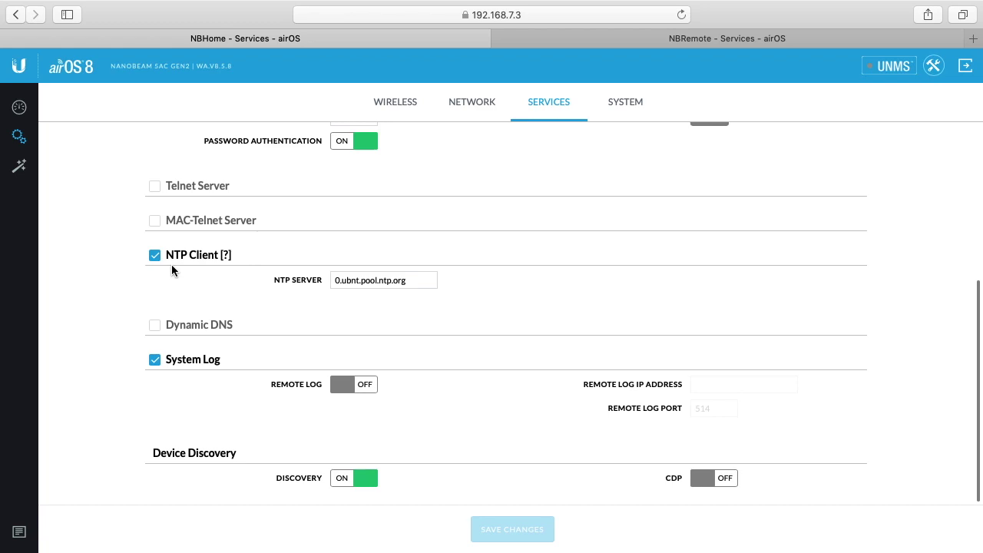
pyautogui.click(337, 282)
pyautogui.click(306, 365)
pyautogui.click(155, 326)
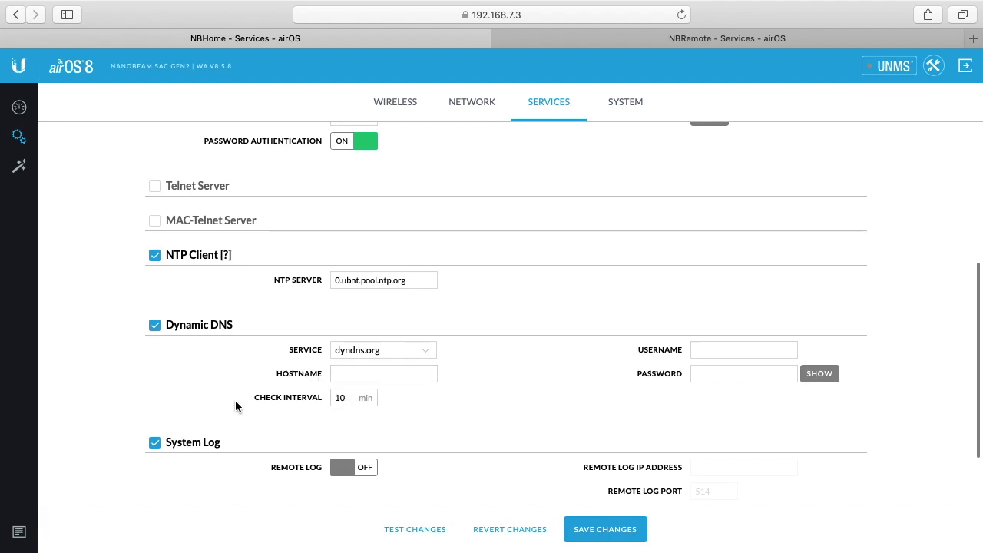
pyautogui.click(156, 326)
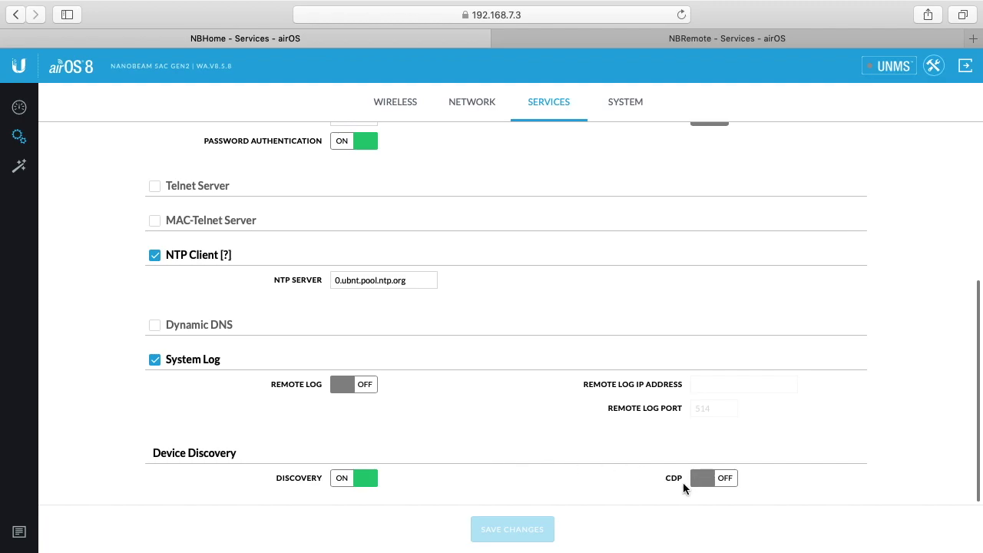
# - Switch to NBRemote, scan its Services page, and bring up its System settings
pyautogui.click(578, 40)
pyautogui.scroll(-5, 484, 352)
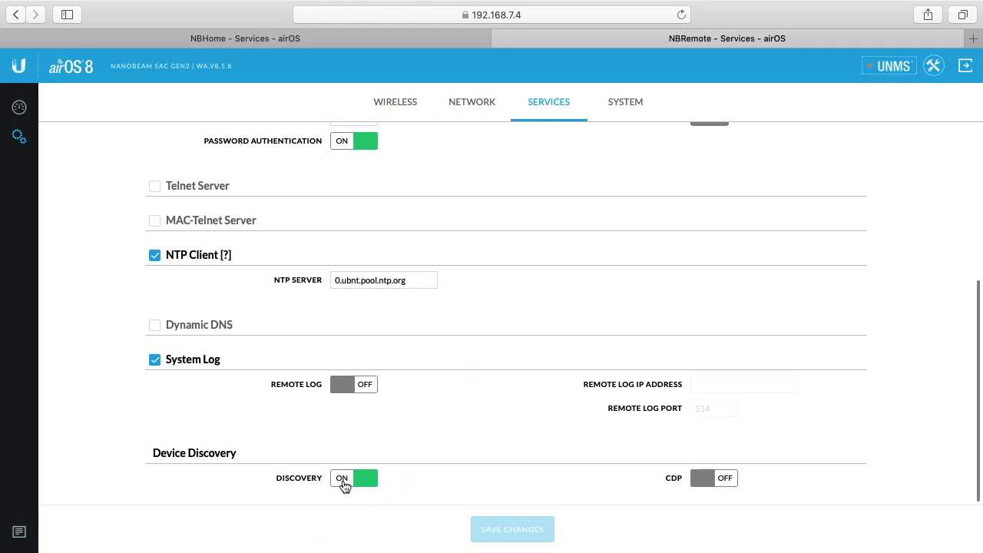
pyautogui.scroll(5, 519, 219)
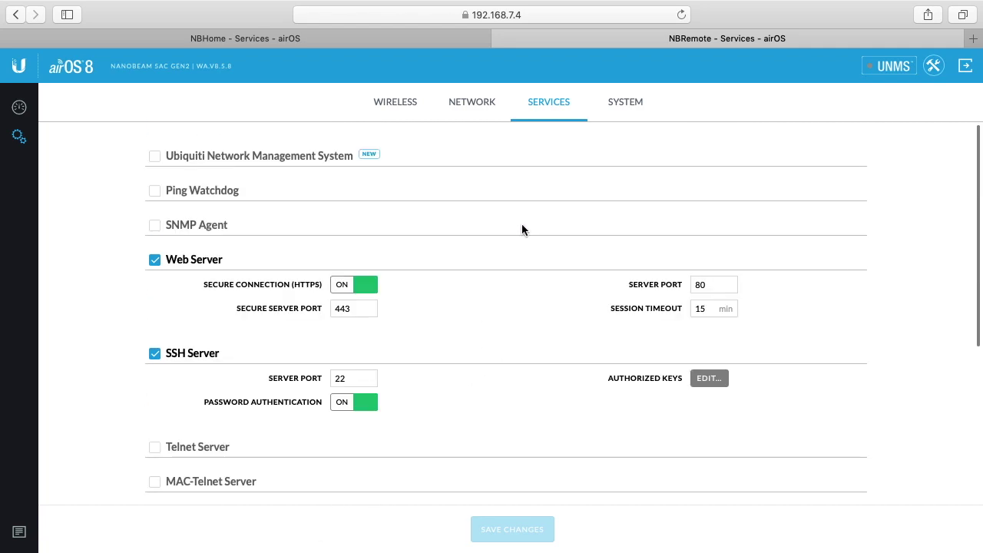
pyautogui.click(629, 104)
# - Bring up NBHome's System page (firmware WA.V8.5.8) and inspect the NBHome device name without changing it
pyautogui.click(417, 33)
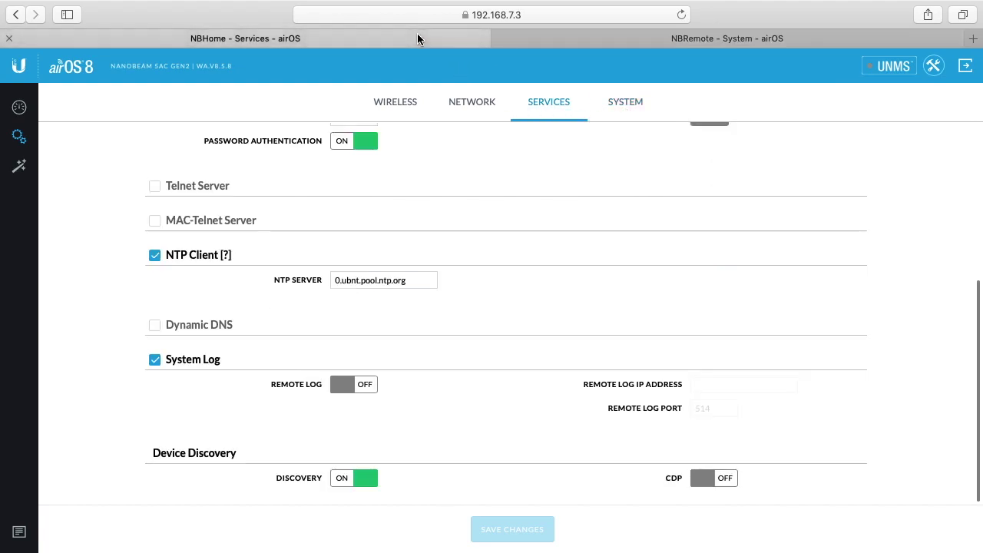
pyautogui.click(627, 104)
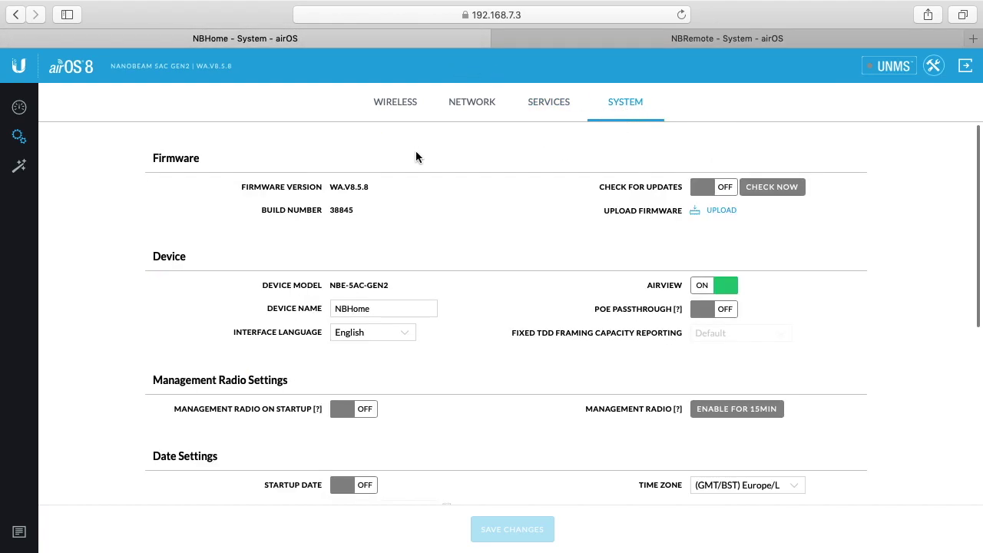
pyautogui.click(511, 42)
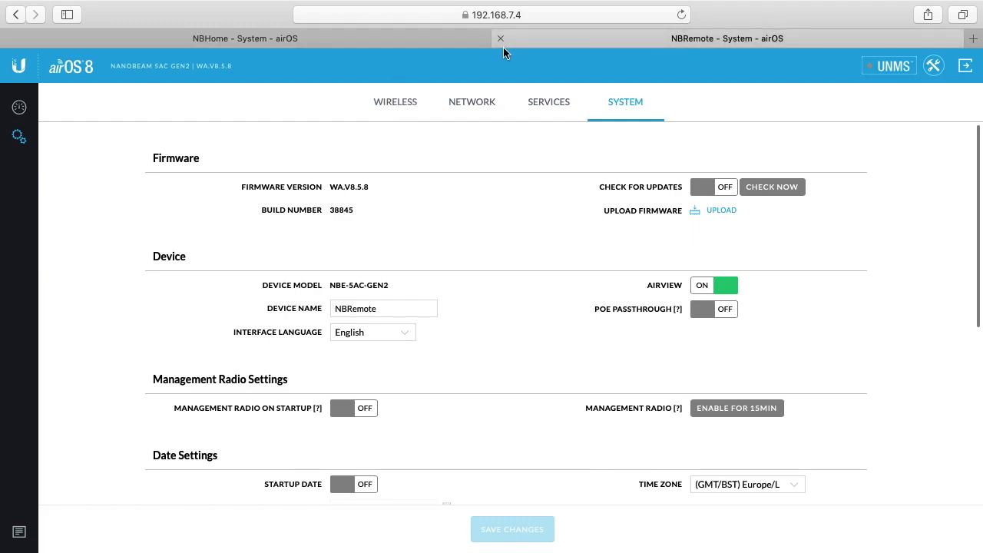
pyautogui.click(447, 38)
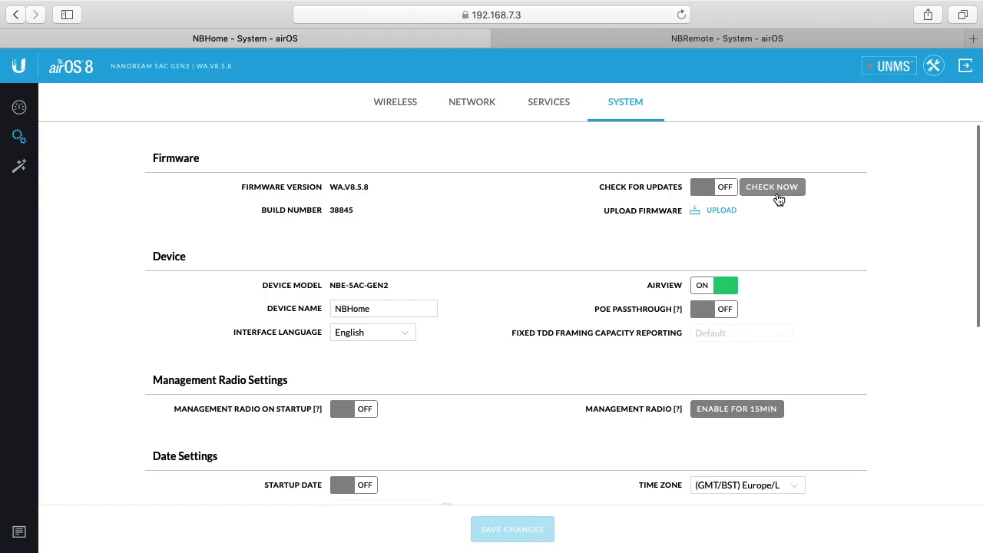
pyautogui.click(359, 310)
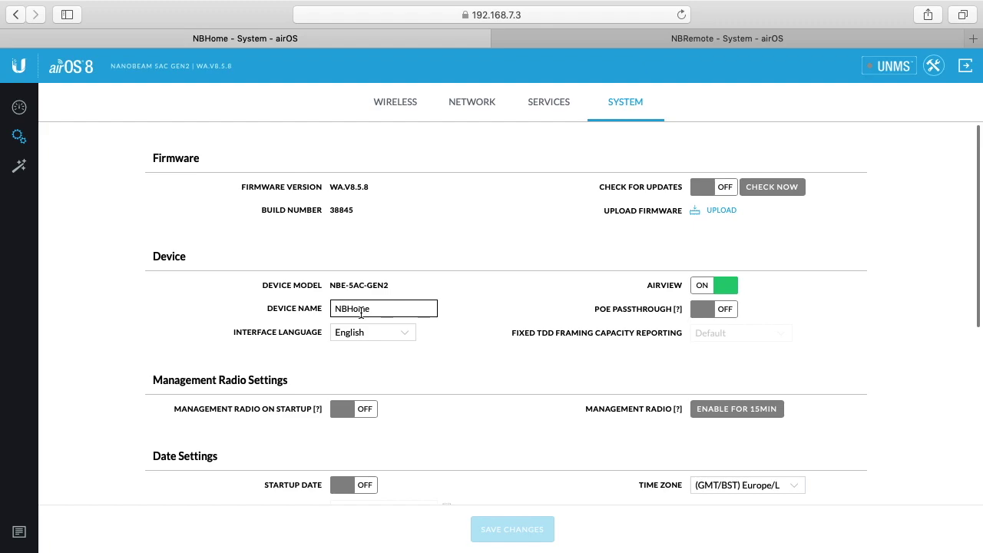
pyautogui.click(522, 317)
pyautogui.scroll(-5, 381, 450)
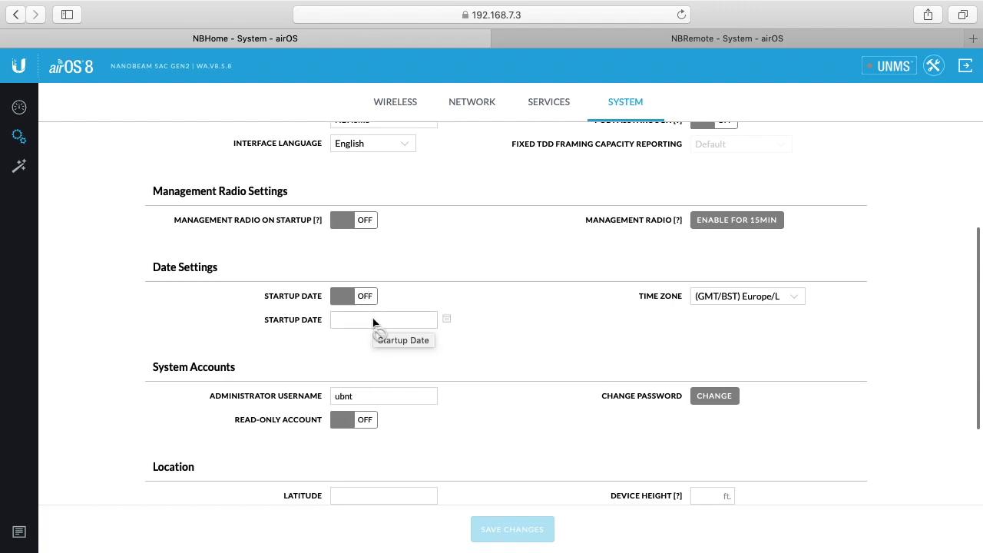
pyautogui.click(605, 41)
pyautogui.scroll(-2, 581, 292)
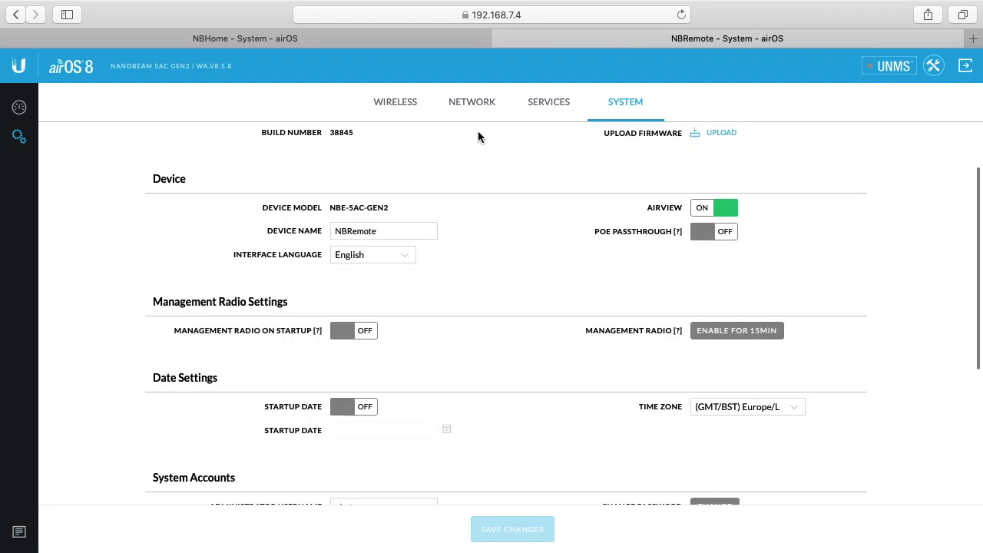
pyautogui.click(418, 36)
pyautogui.click(732, 300)
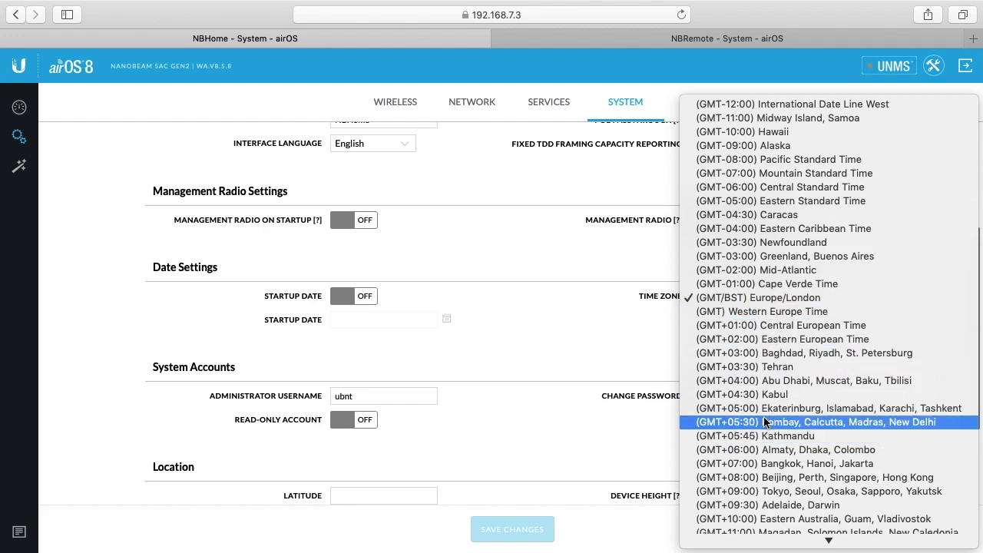
pyautogui.click(582, 317)
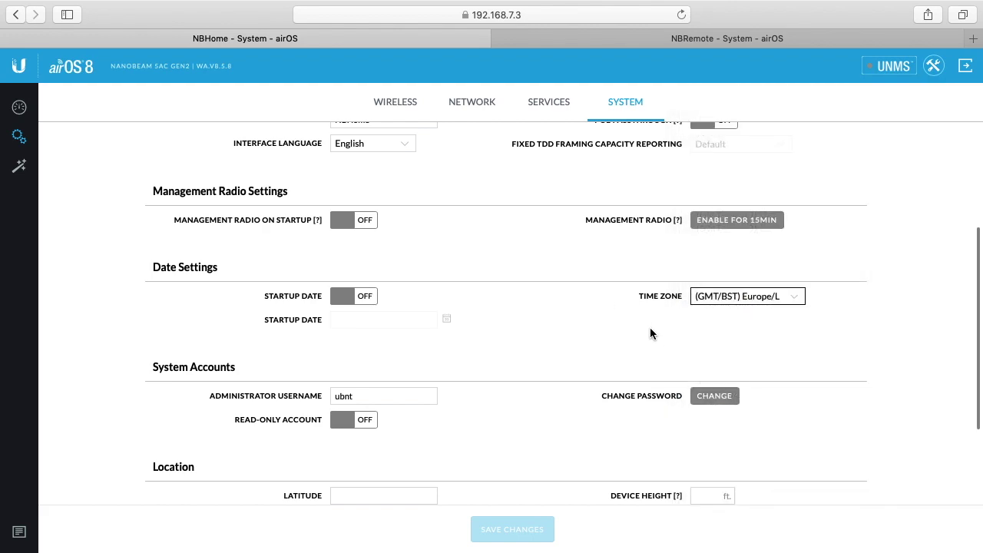
pyautogui.click(358, 395)
pyautogui.scroll(-4, 461, 388)
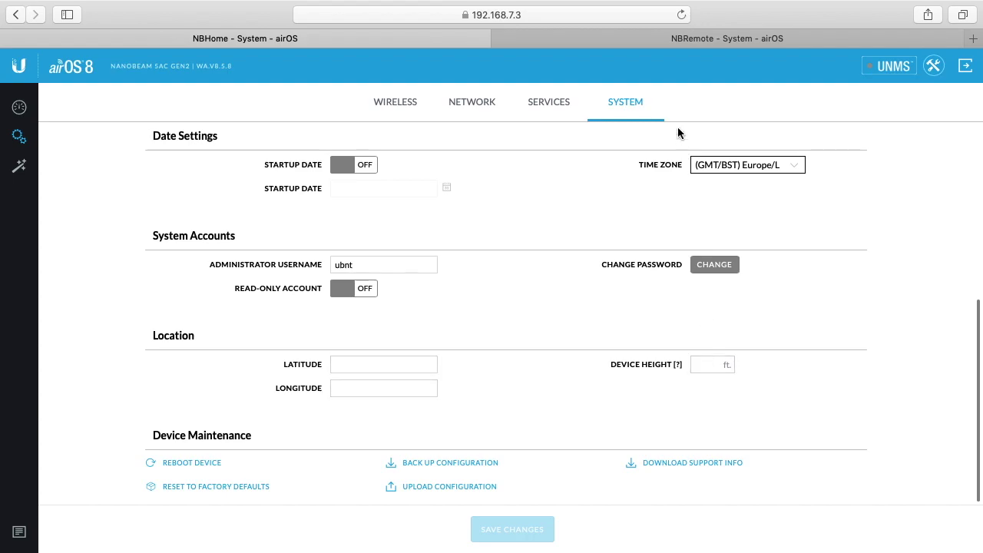
pyautogui.click(636, 40)
pyautogui.scroll(-1, 546, 419)
pyautogui.scroll(-5, 547, 419)
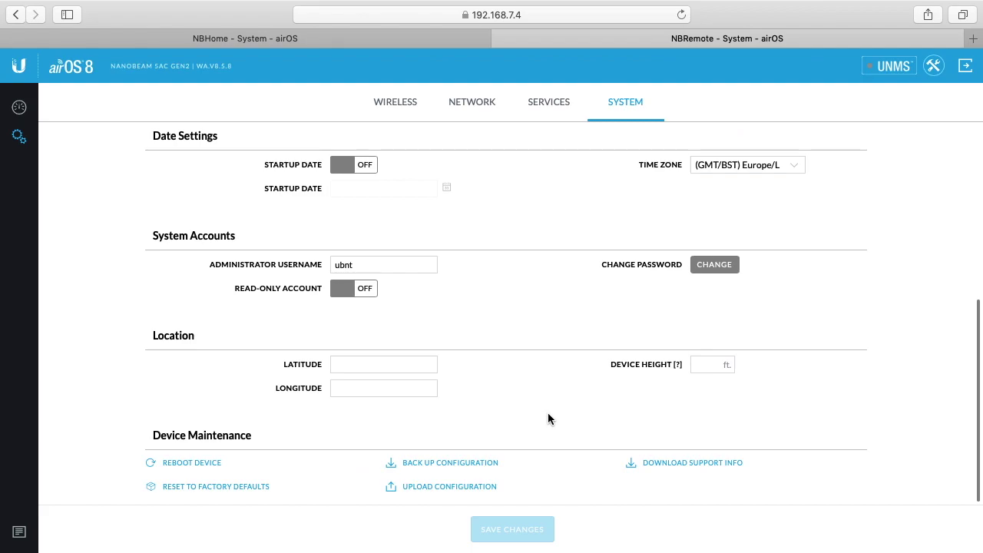
pyautogui.click(300, 36)
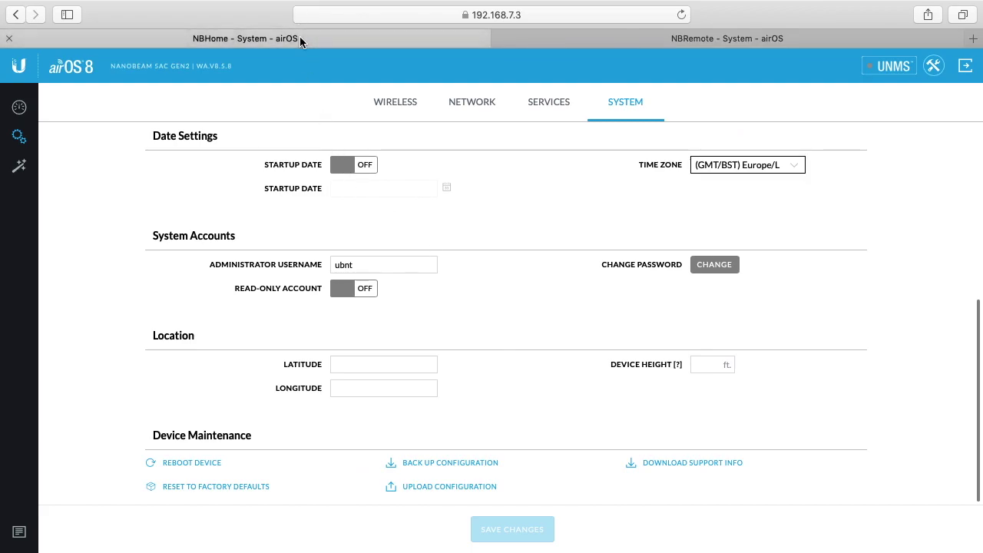
# - View and close the system log and the AirView 5100–5900 MHz spectrum, then reopen the tools list
pyautogui.click(19, 532)
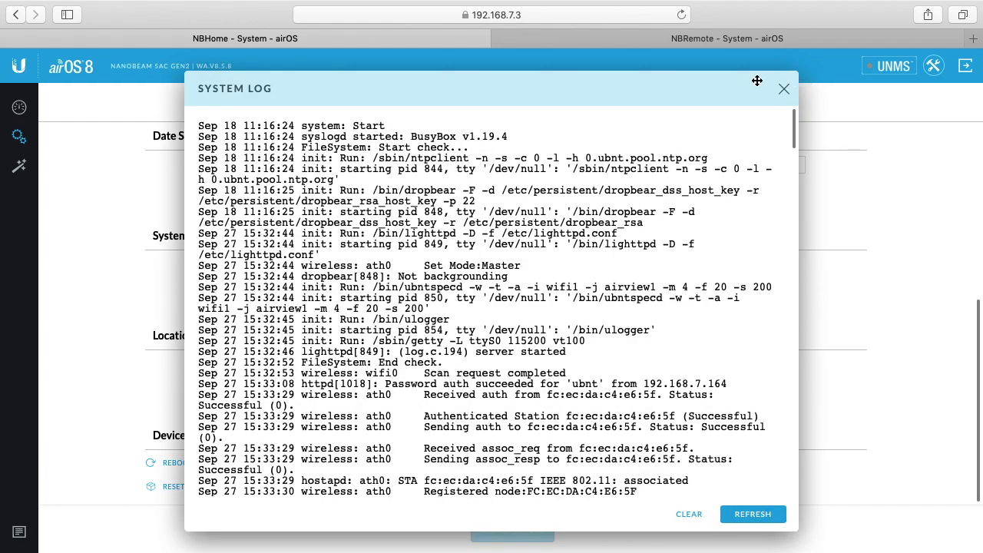
pyautogui.click(783, 90)
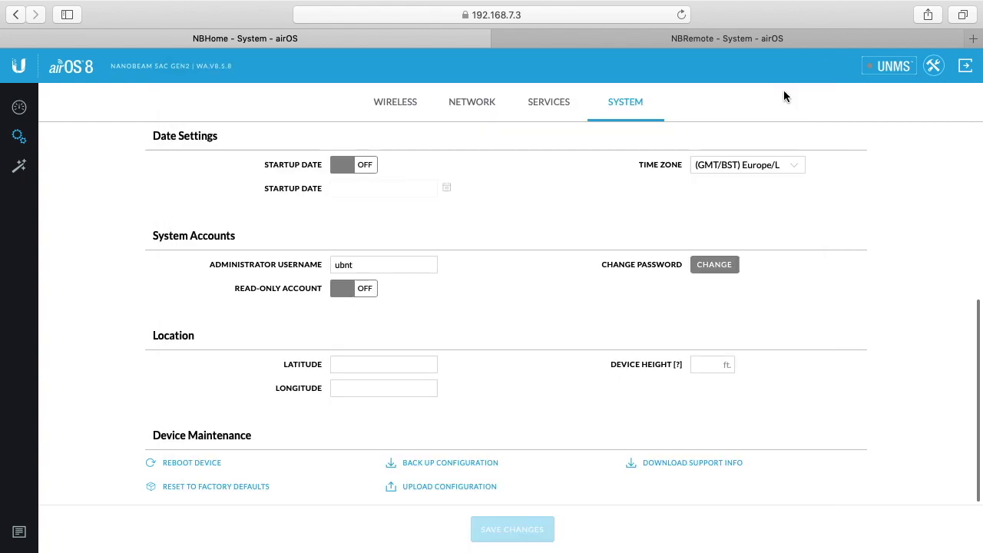
pyautogui.click(936, 70)
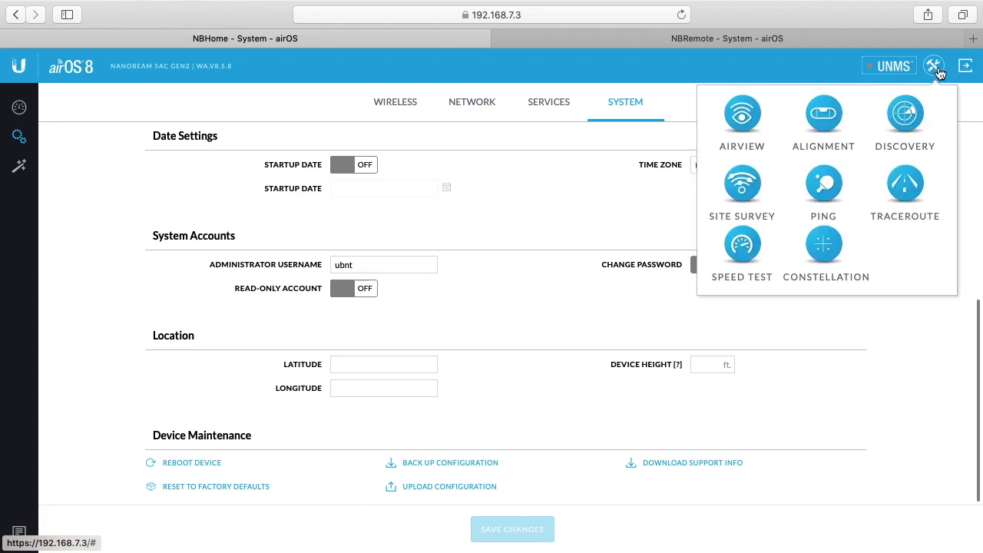
pyautogui.click(742, 117)
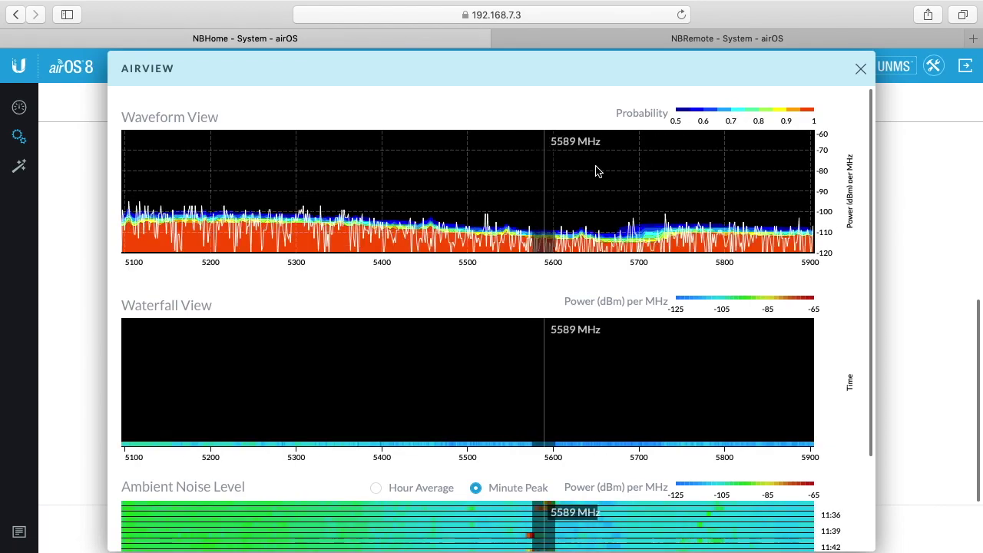
pyautogui.scroll(-3, 578, 384)
pyautogui.scroll(3, 579, 376)
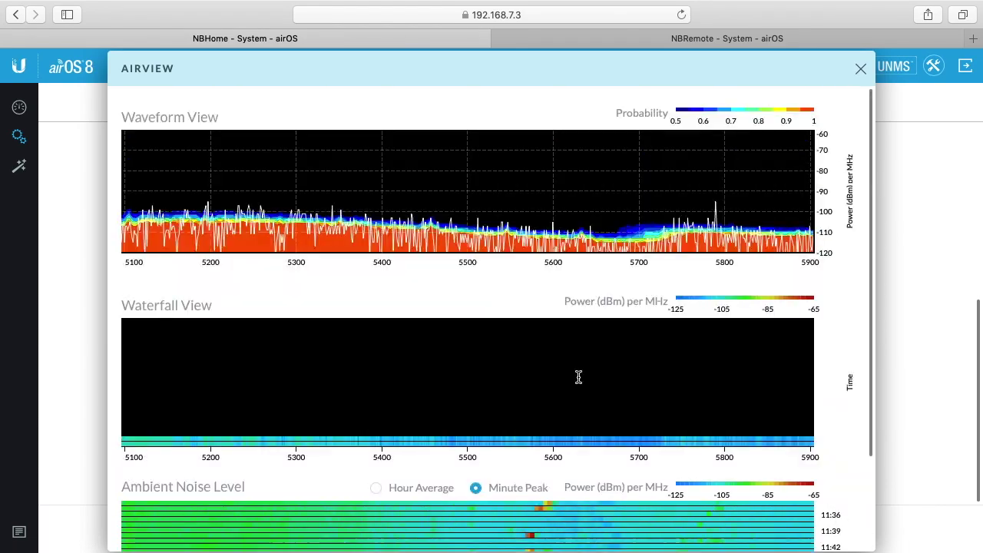
pyautogui.click(861, 71)
pyautogui.click(933, 66)
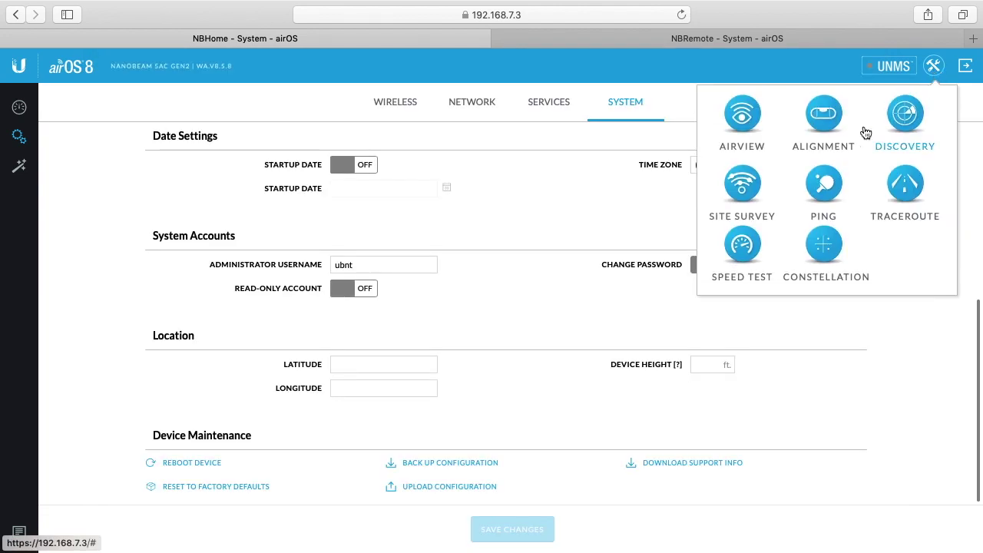
# - Bring up the Antenna Alignment Tool (about -52/-51 dBm) and switch its audio indicator on then off
pyautogui.click(833, 115)
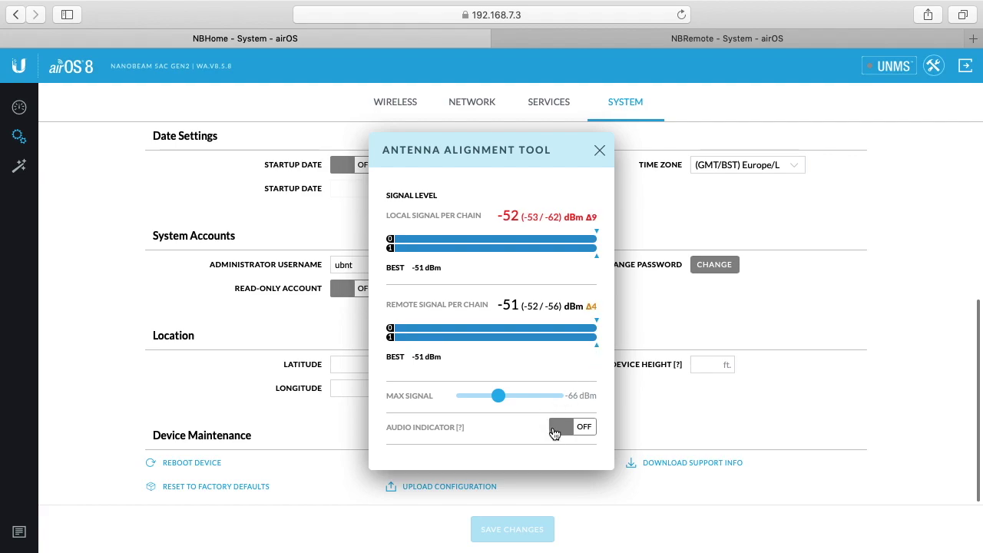
pyautogui.click(588, 435)
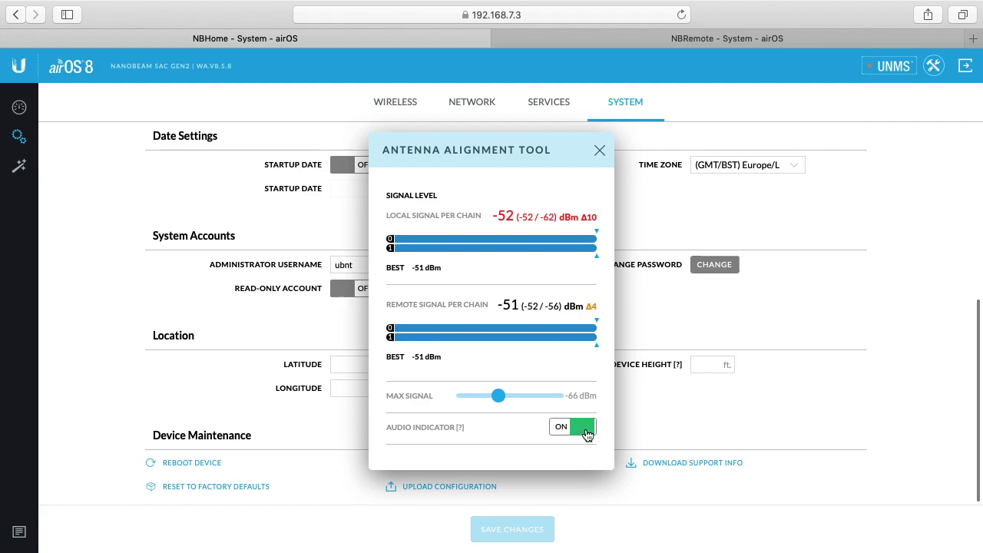
pyautogui.click(572, 430)
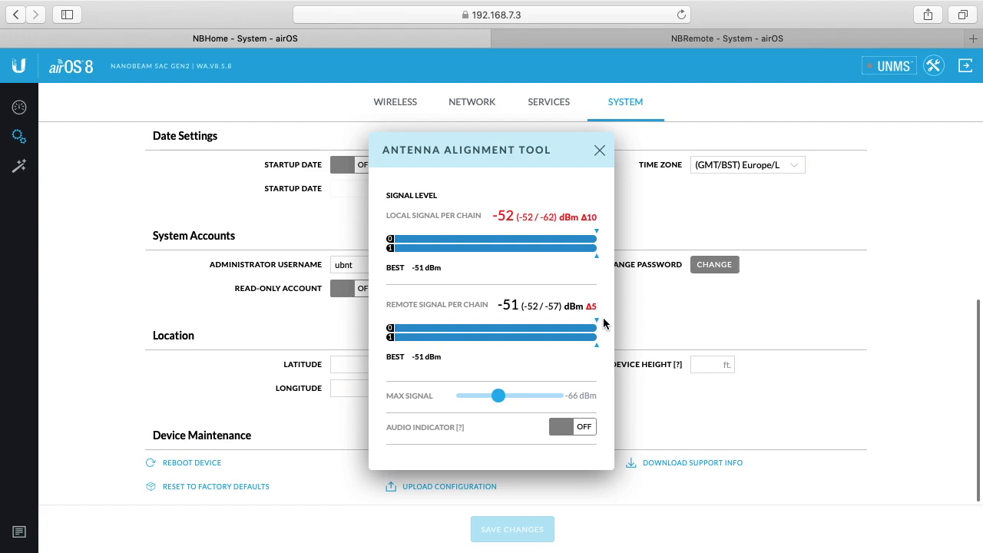
pyautogui.click(600, 150)
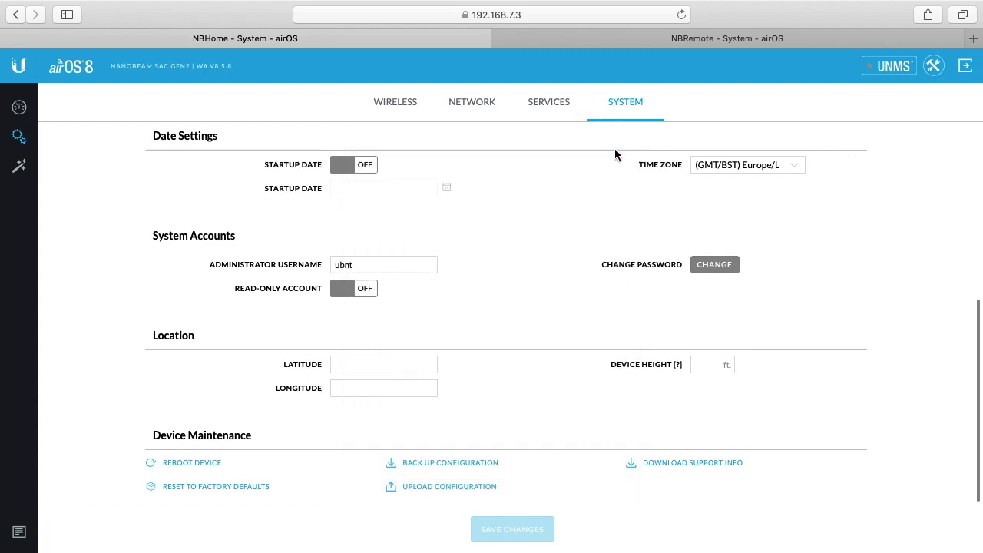
pyautogui.click(929, 75)
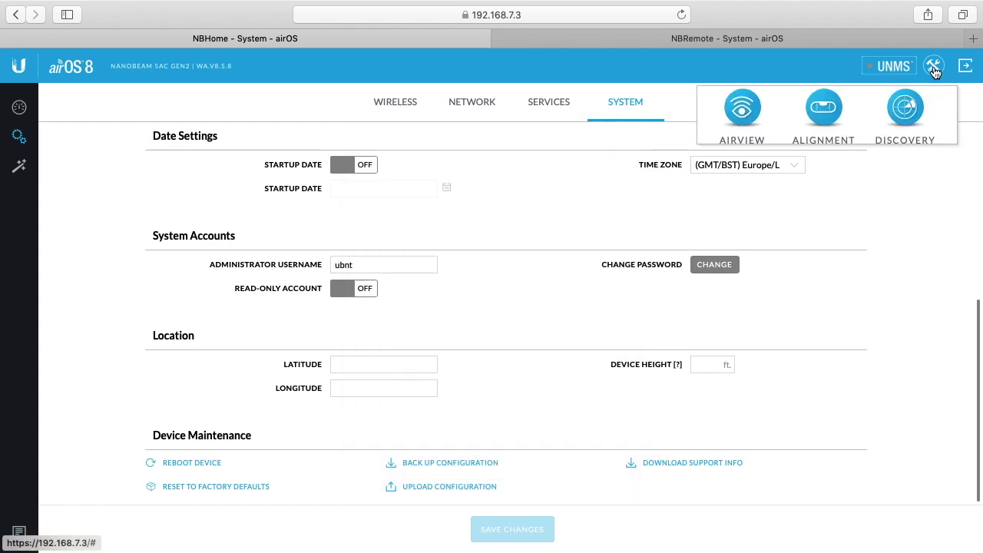
pyautogui.click(907, 118)
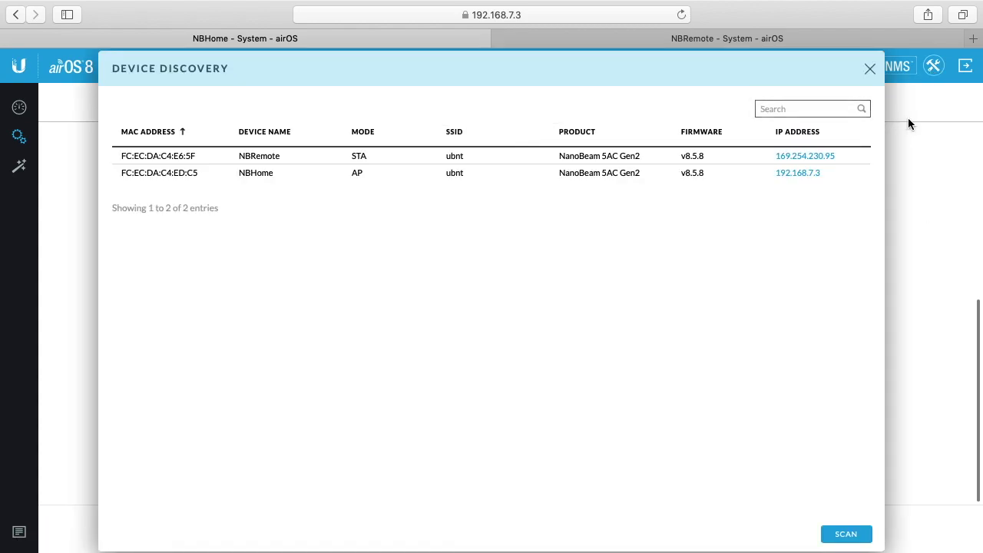
pyautogui.click(870, 69)
pyautogui.click(936, 67)
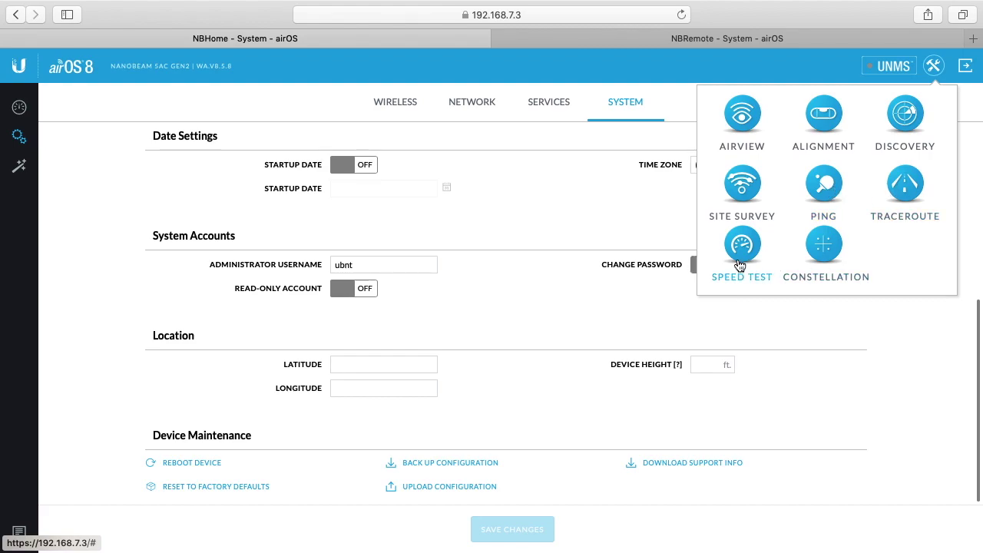
pyautogui.click(824, 242)
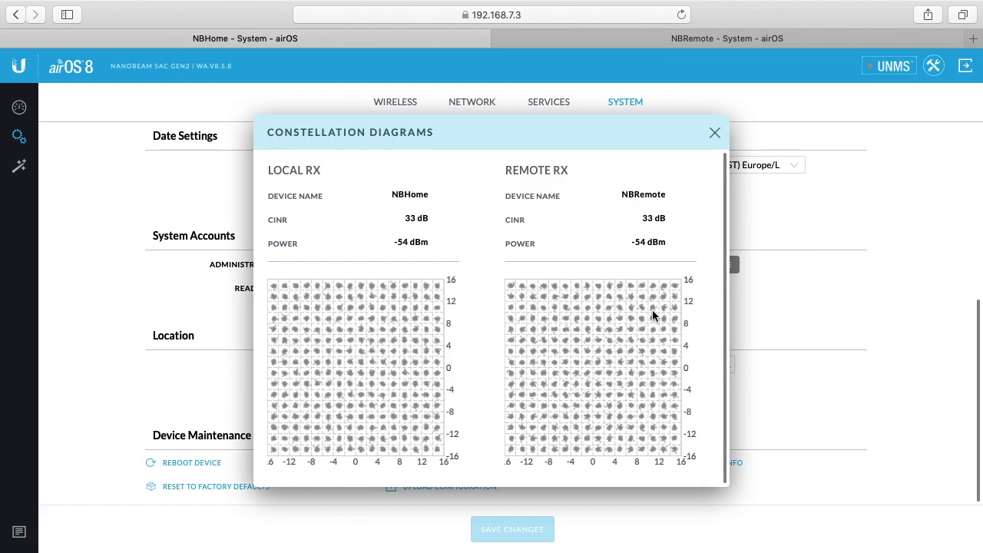
# - Close the Constellation Diagrams window to return to NBHome's System settings
pyautogui.click(715, 135)
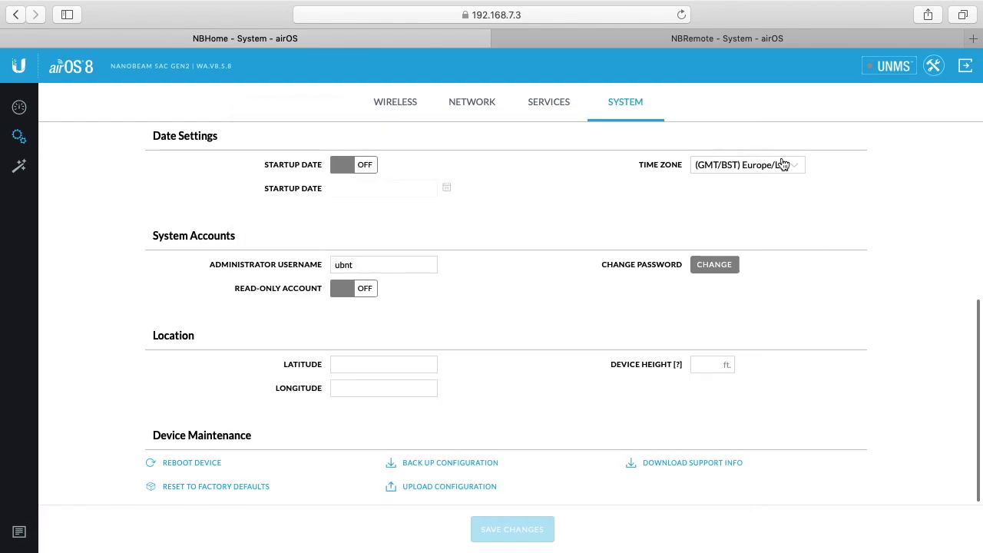